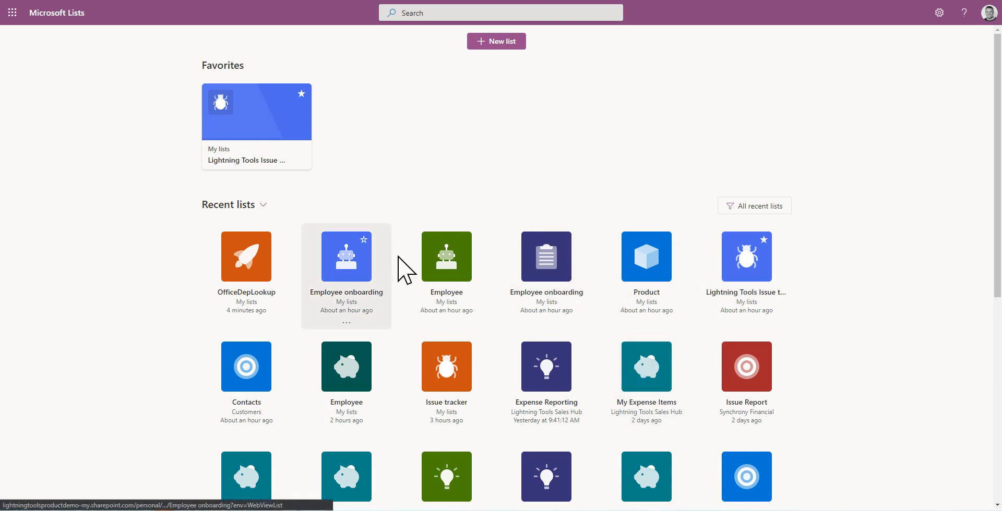
Start a new list and preview the Employee onboarding template's sample tasks, such as Sign offer letter
click(482, 41)
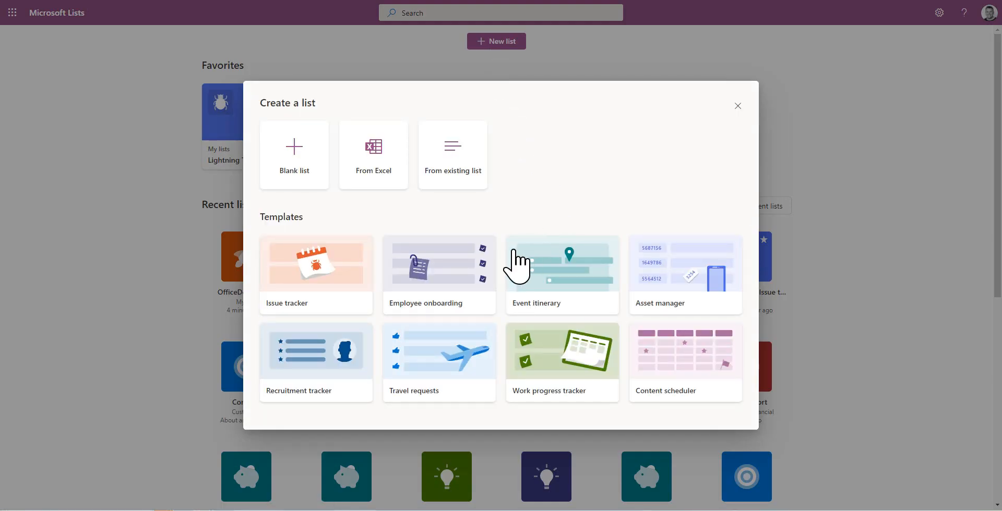
click(426, 275)
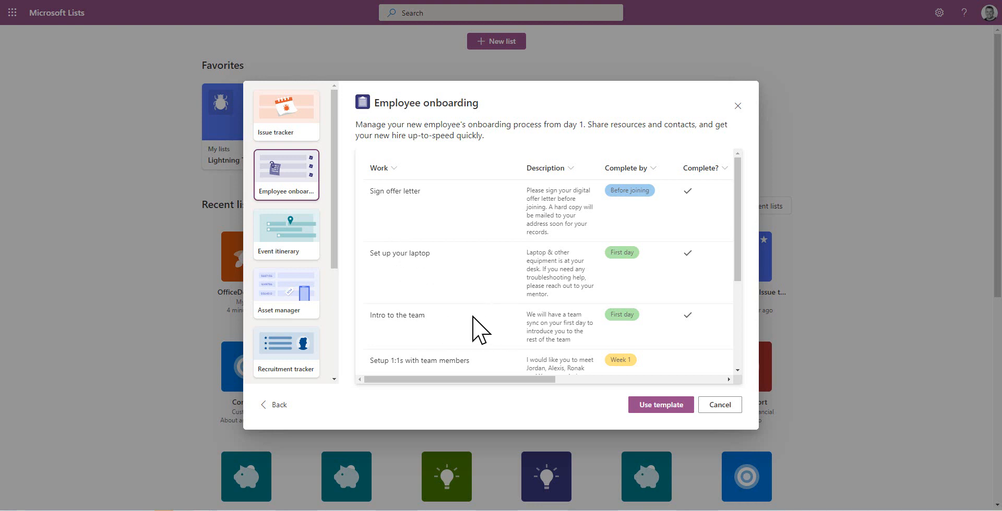
scroll(470, 313, down, 2)
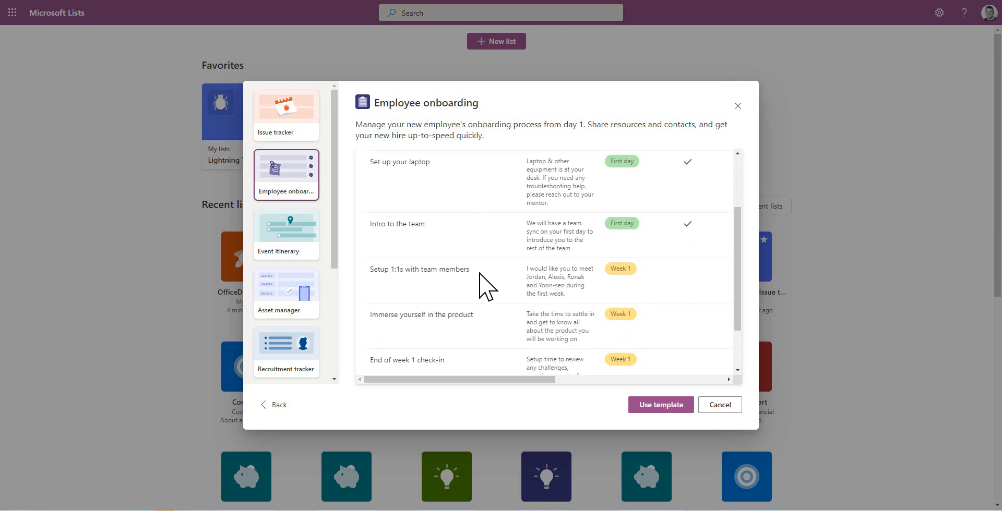
scroll(540, 314, up, 2)
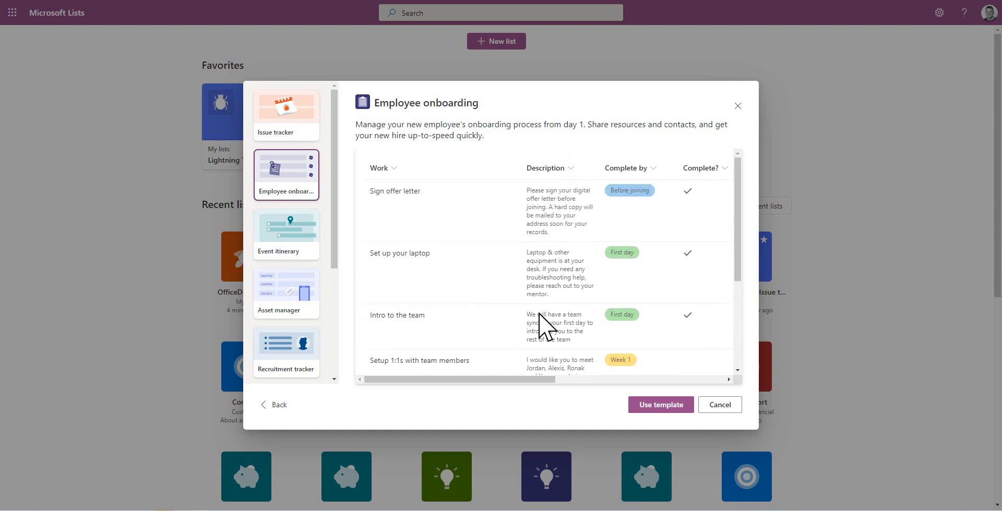
Create the list from the template as 'Employee onboarding', with light blue colour and robot icon
click(652, 406)
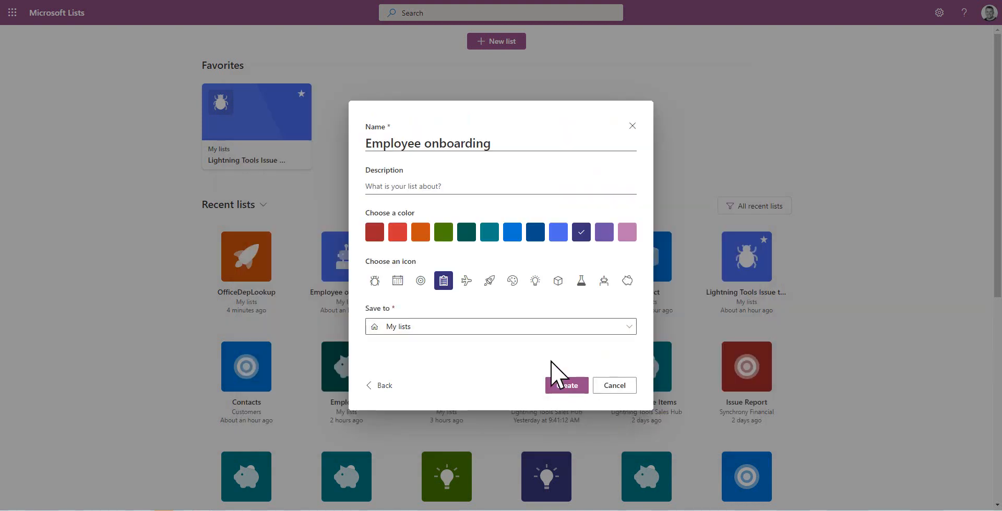
click(500, 144)
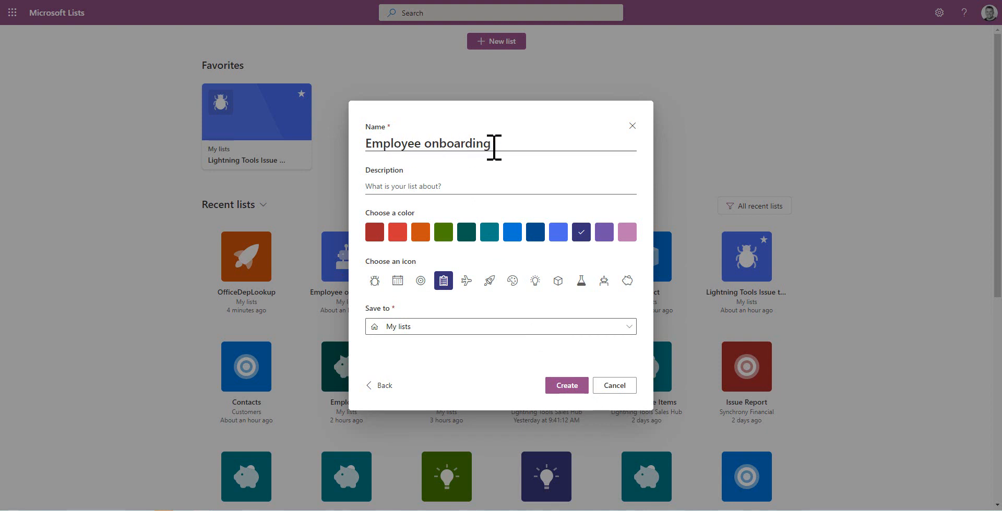
click(559, 235)
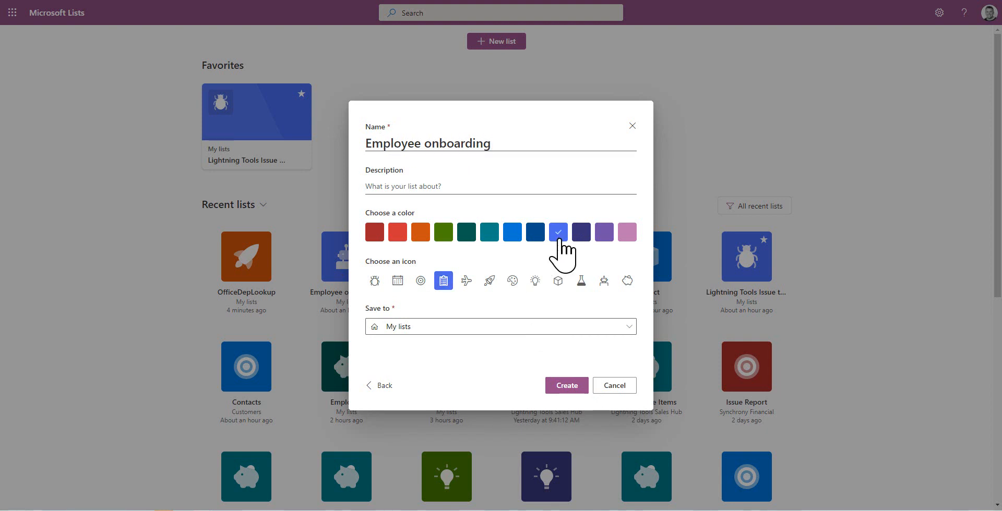
click(604, 281)
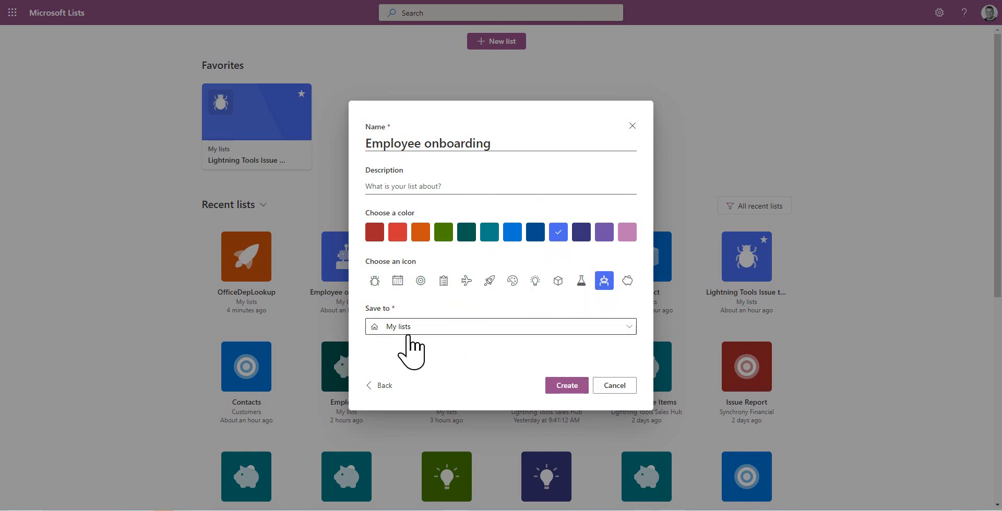
click(565, 386)
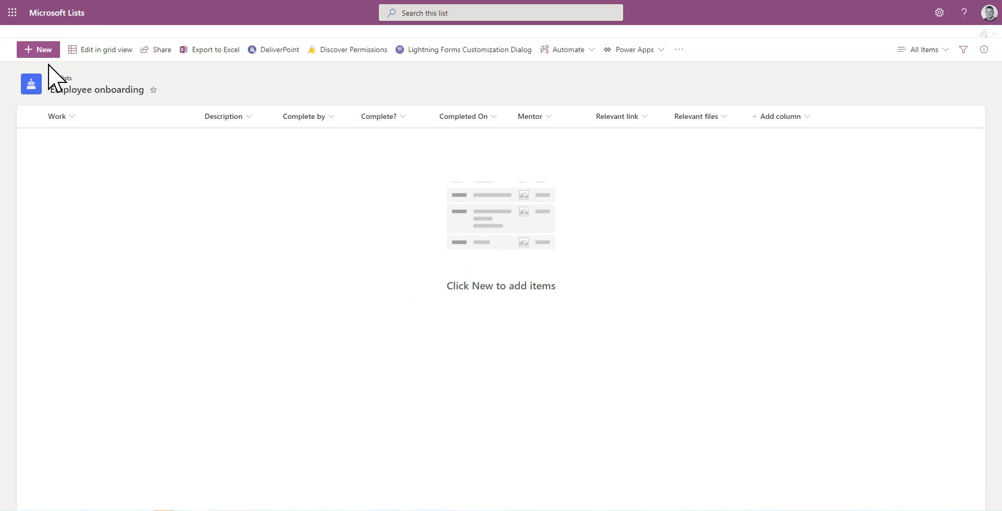
click(42, 50)
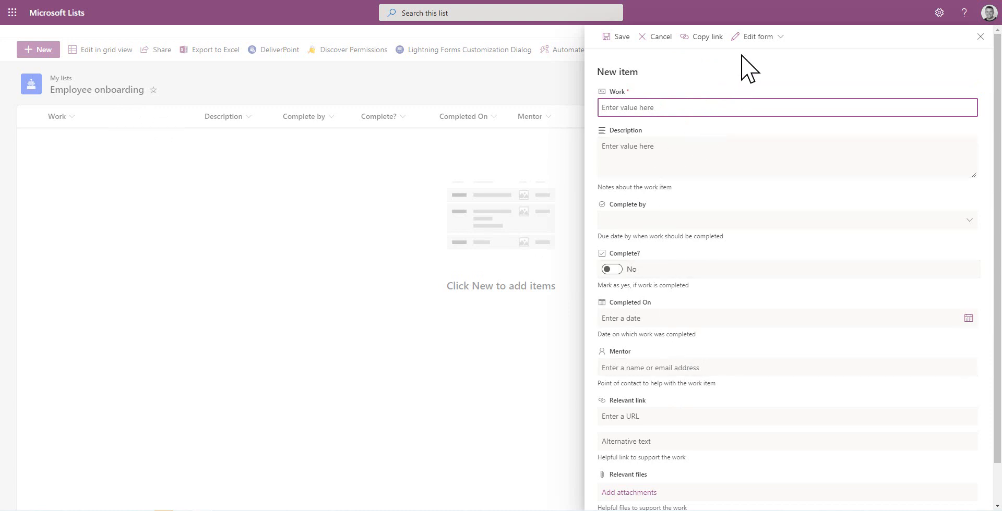
click(785, 37)
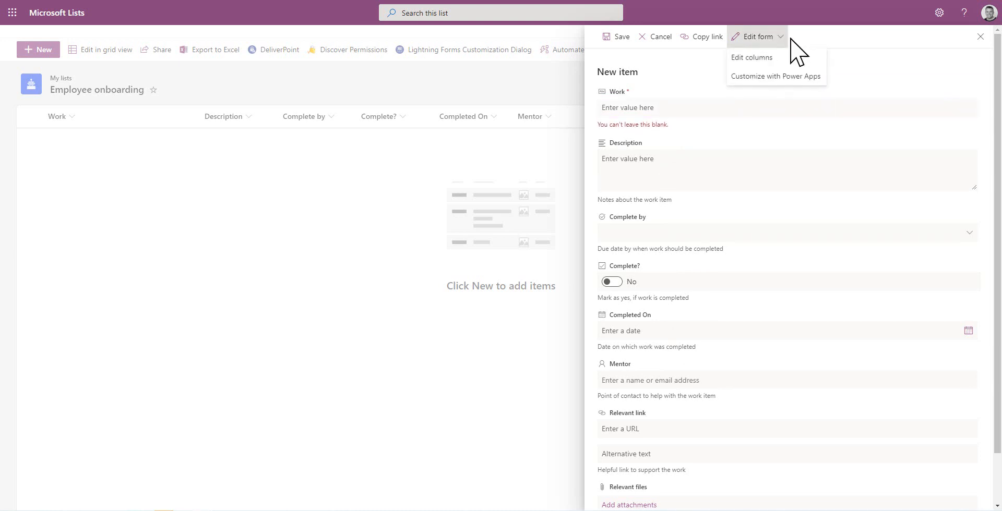
click(766, 58)
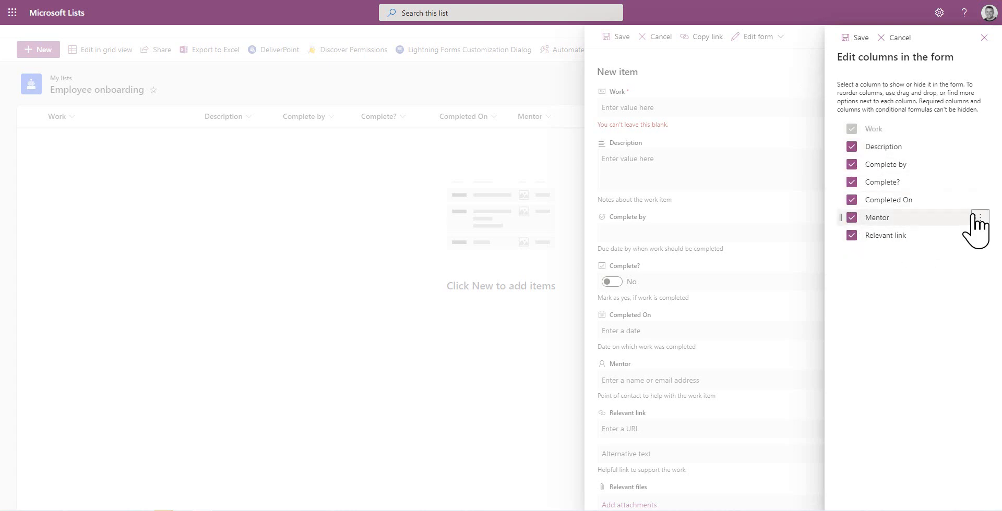
click(979, 217)
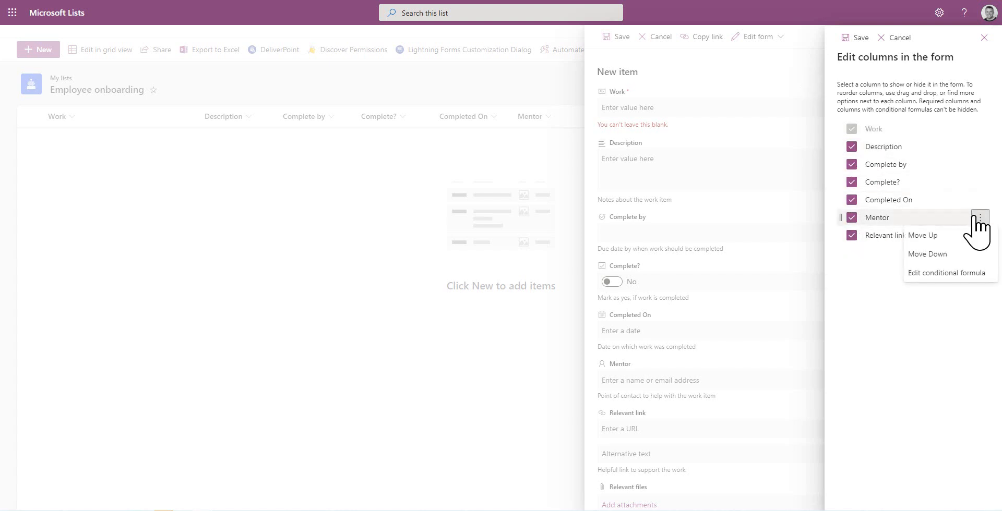
click(948, 273)
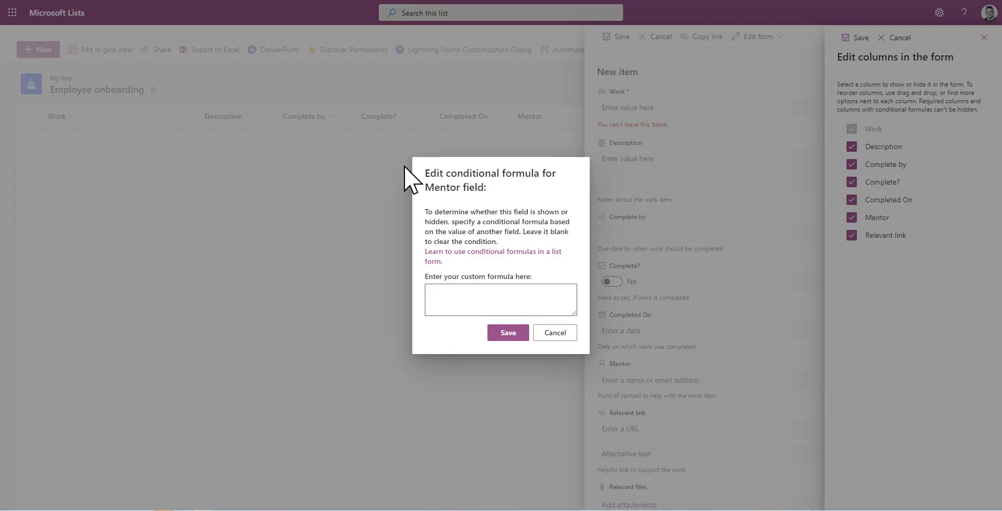
click(532, 304)
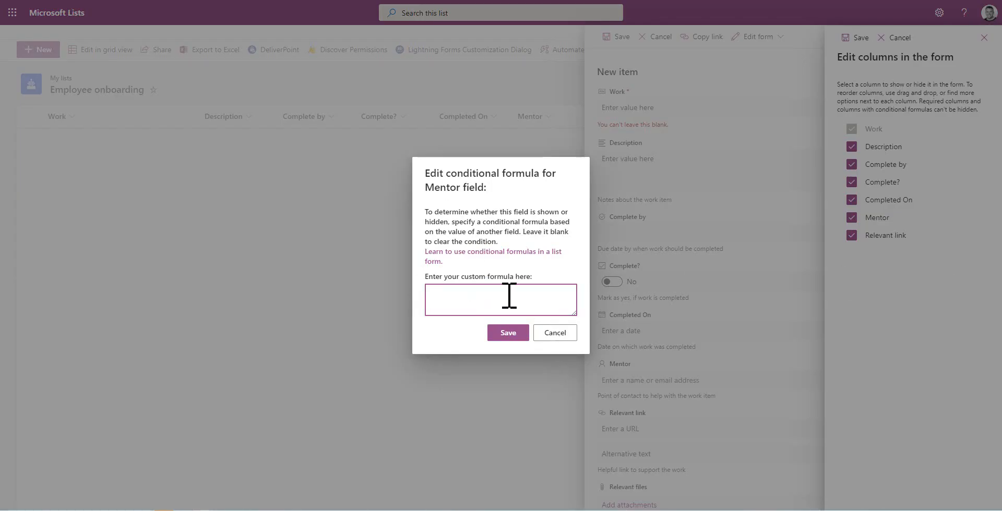
click(569, 334)
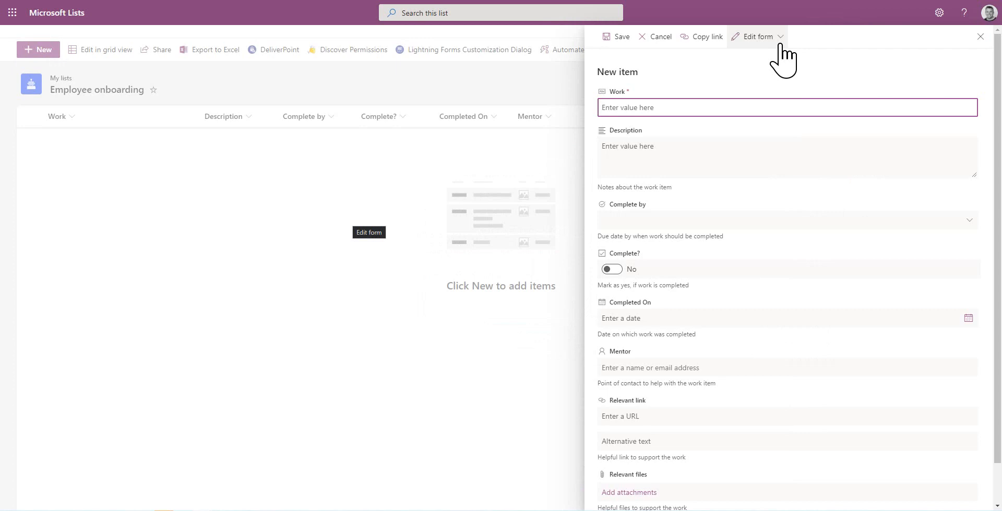
click(780, 39)
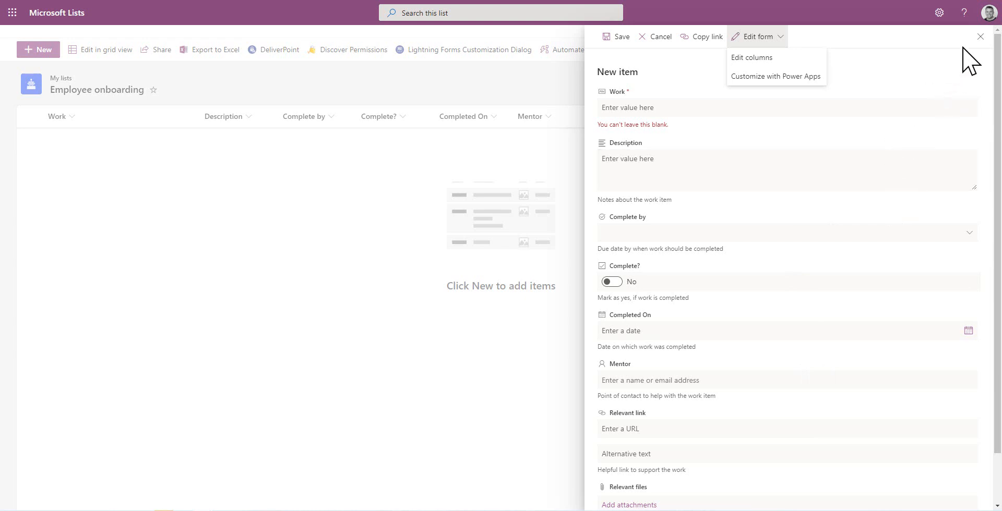
click(980, 36)
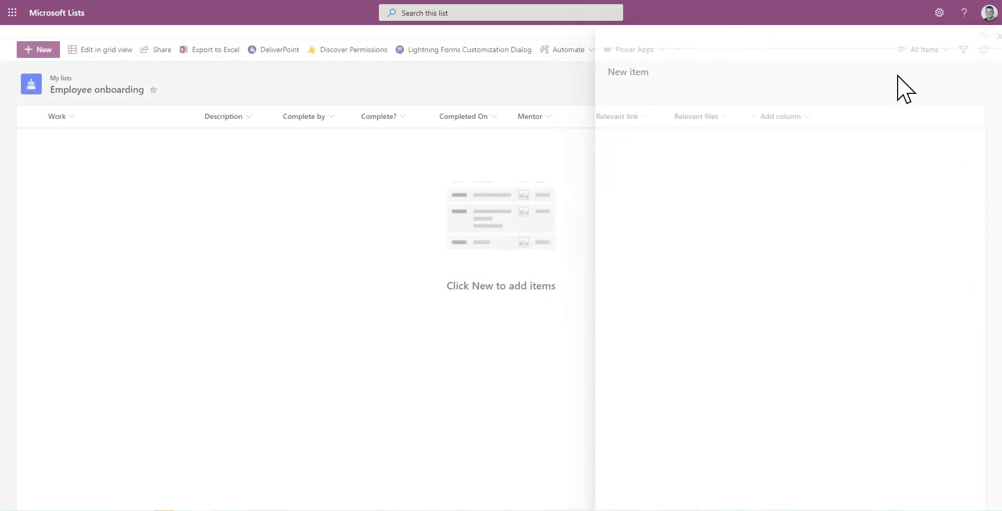
Open the Employee list and check the new-item form's Office and Department choices, then cancel it
click(65, 14)
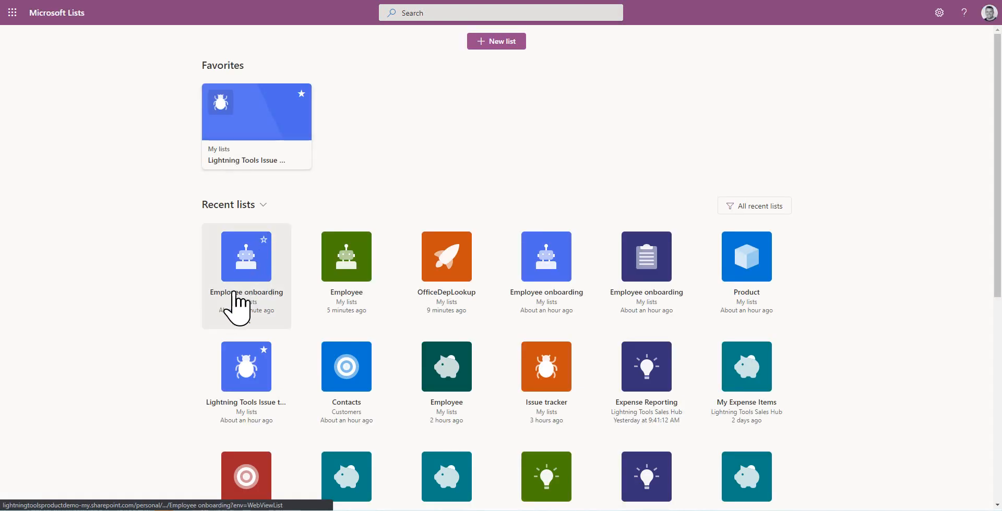
click(332, 248)
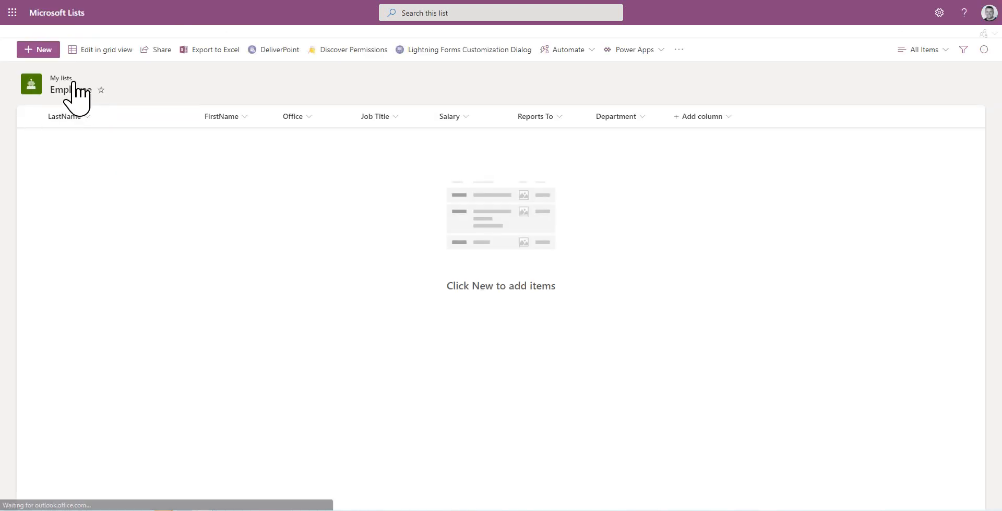
click(40, 49)
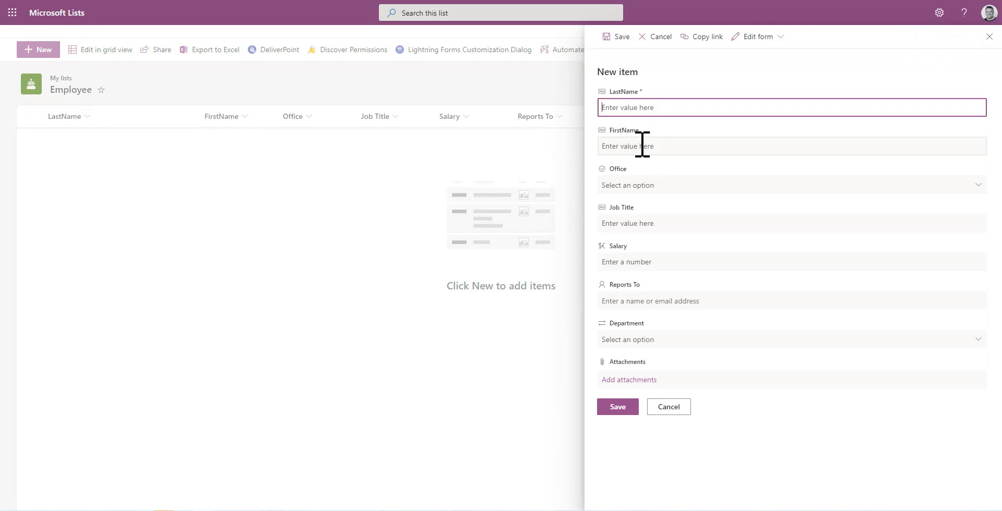
click(659, 189)
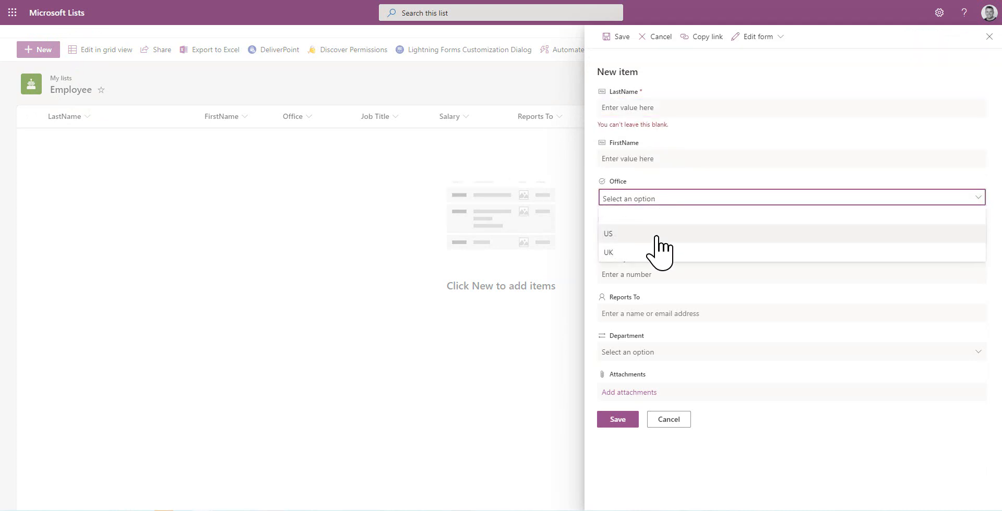
click(649, 214)
click(661, 353)
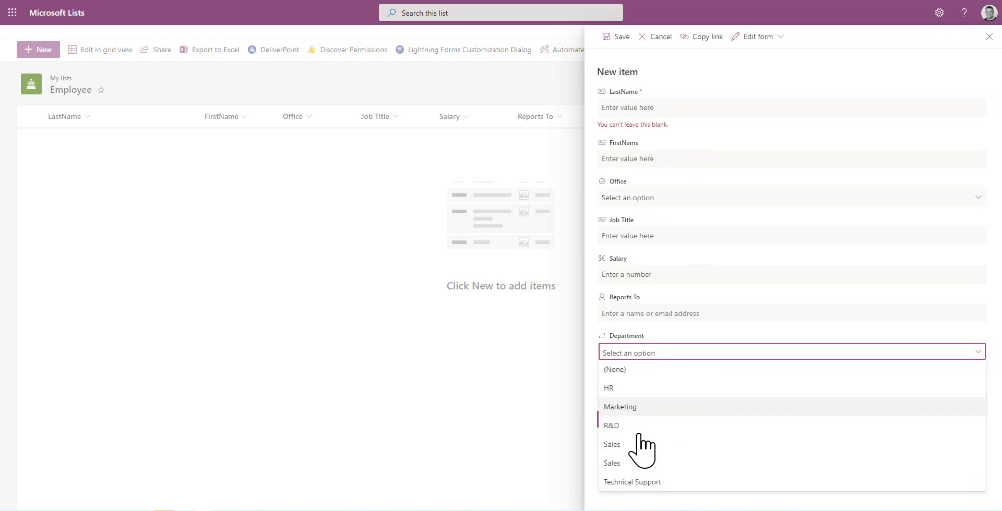
click(639, 352)
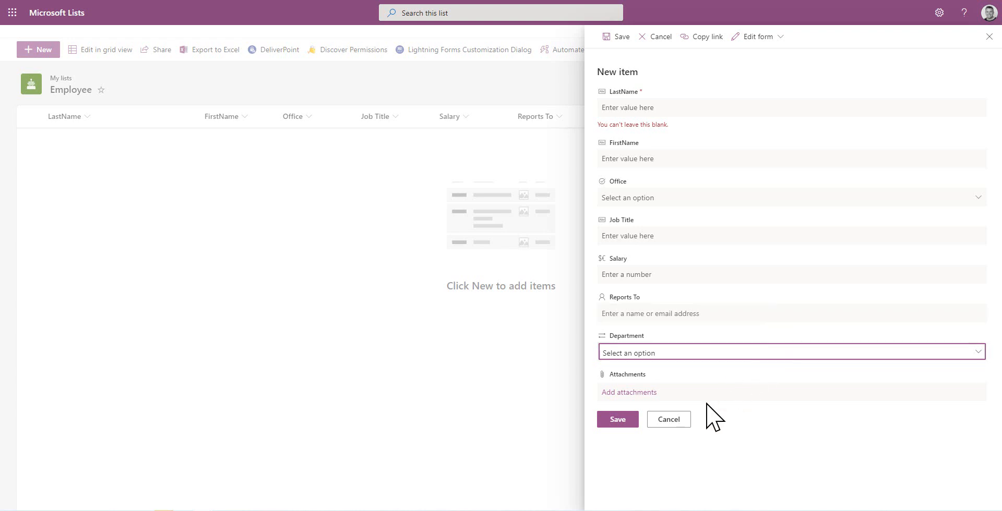
click(673, 421)
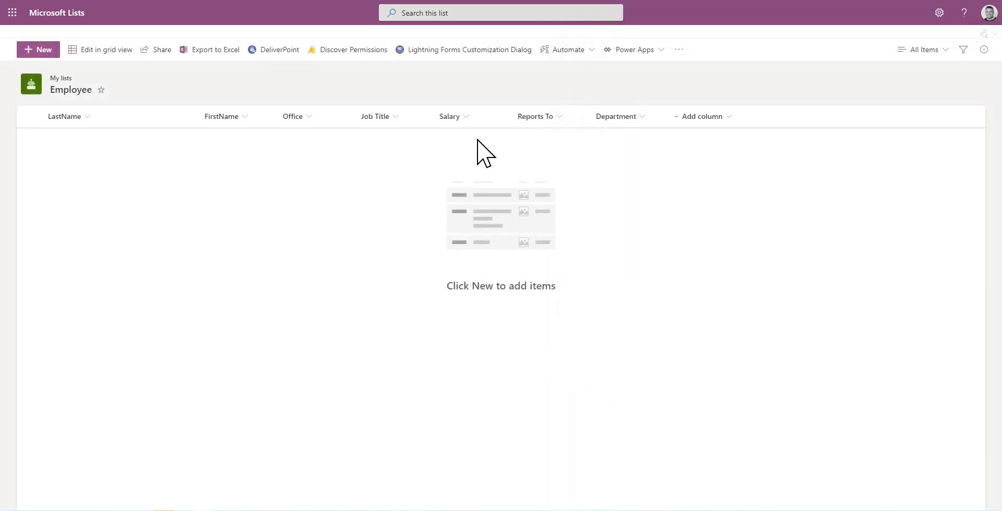
Open the Employee list's NewForm.aspx for customization from the Lightning Forms dialog
click(477, 50)
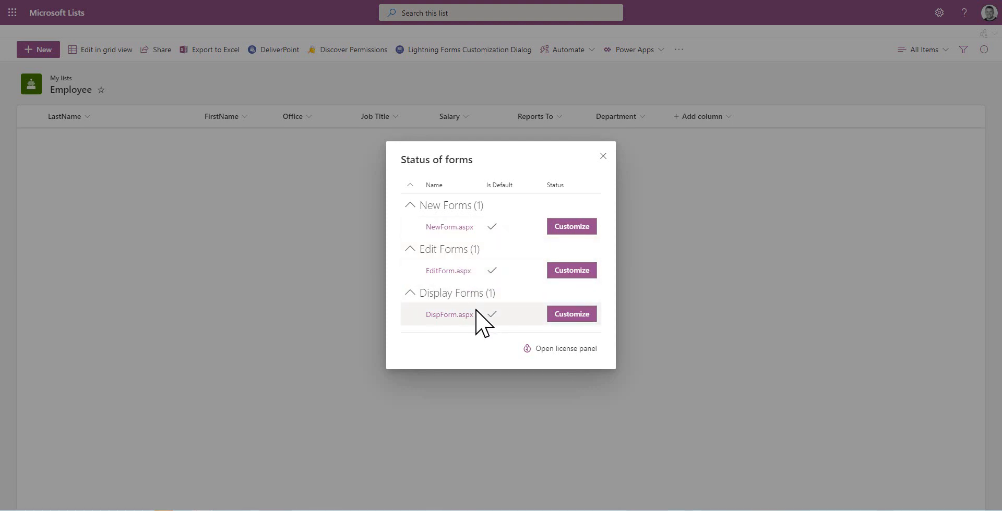
click(571, 228)
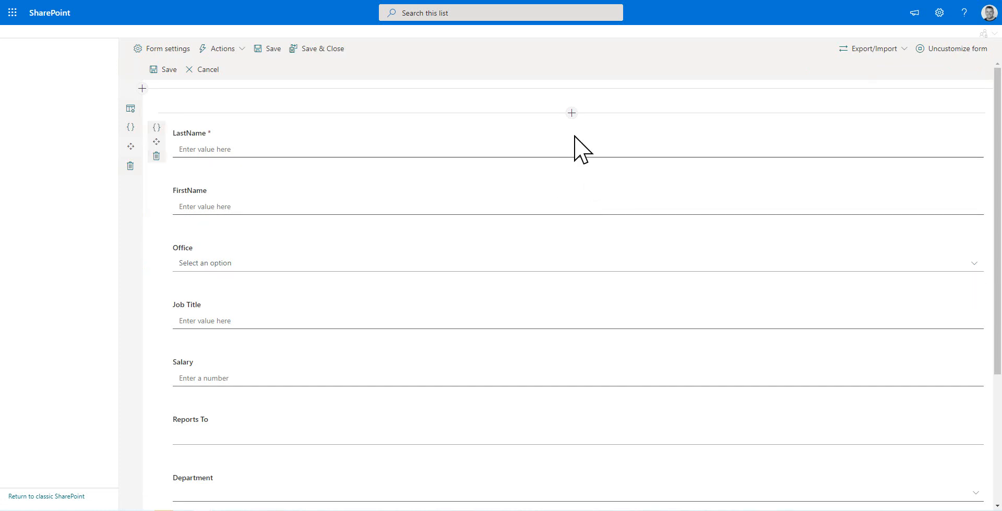
Add a rich text block above LastName containing 'Employee Onboarding'
click(572, 114)
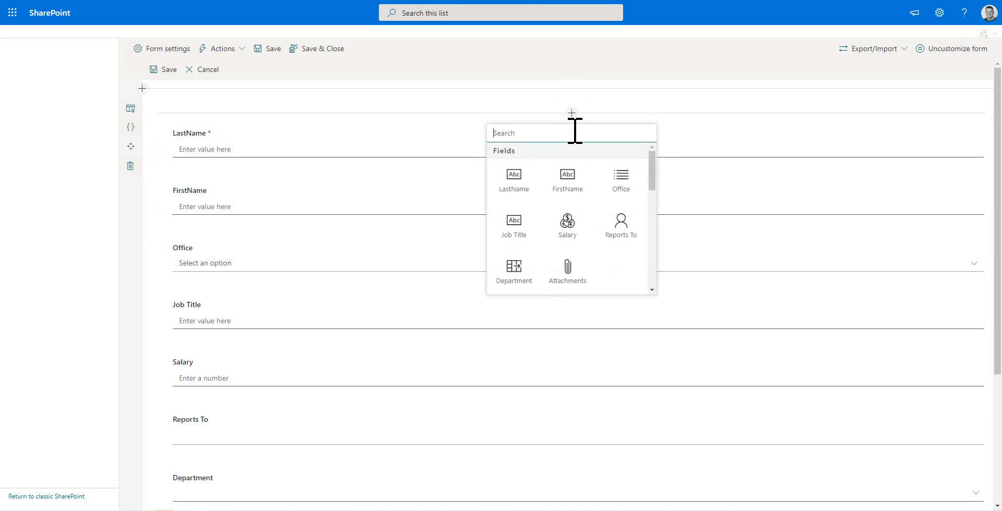
scroll(584, 214, down, 3)
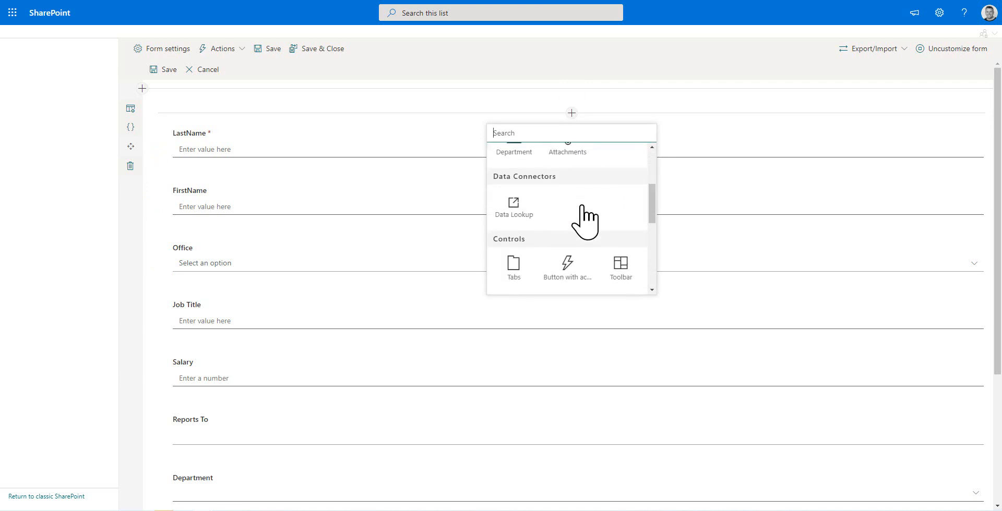
scroll(548, 252, down, 1)
click(514, 247)
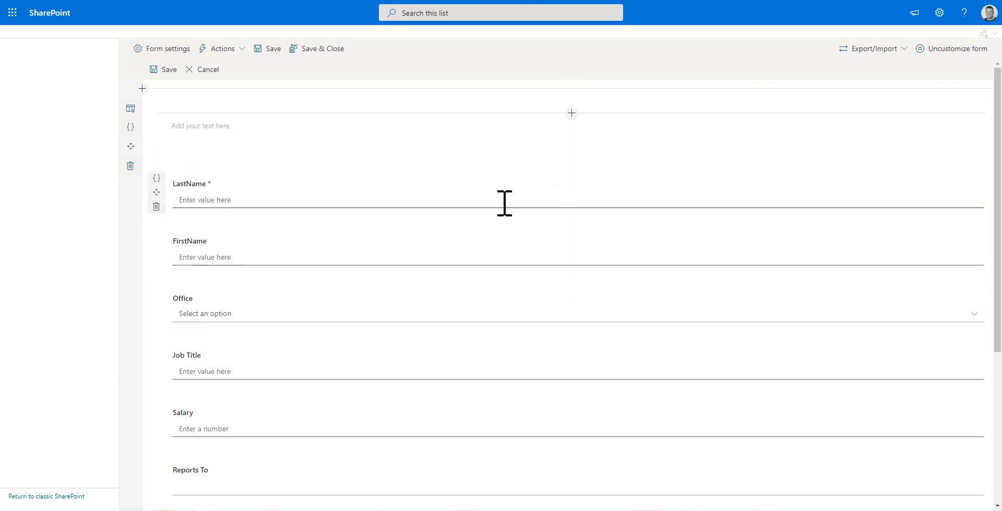
click(288, 132)
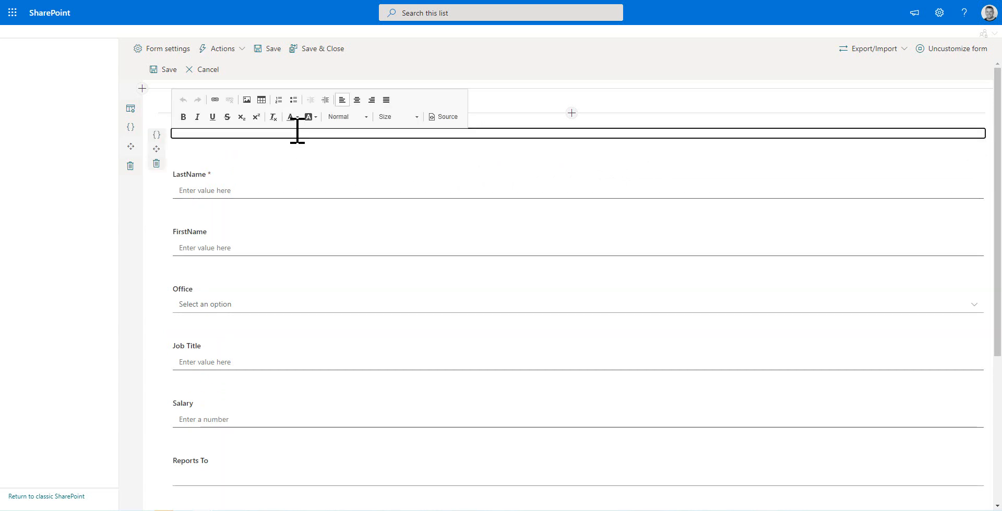
text(Employee Onboarding)
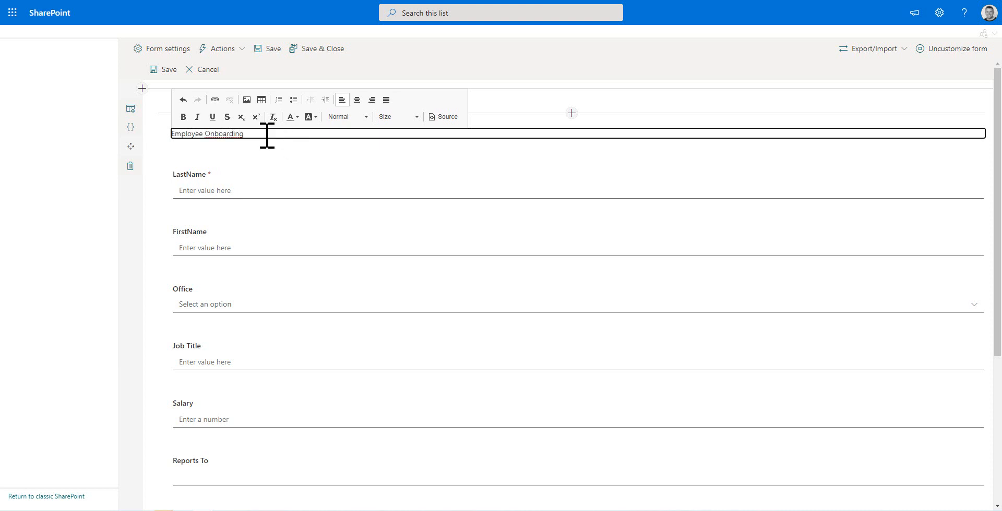
Centre the 'Employee Onboarding' text and format it as Heading 1
drag(266, 134, 149, 154)
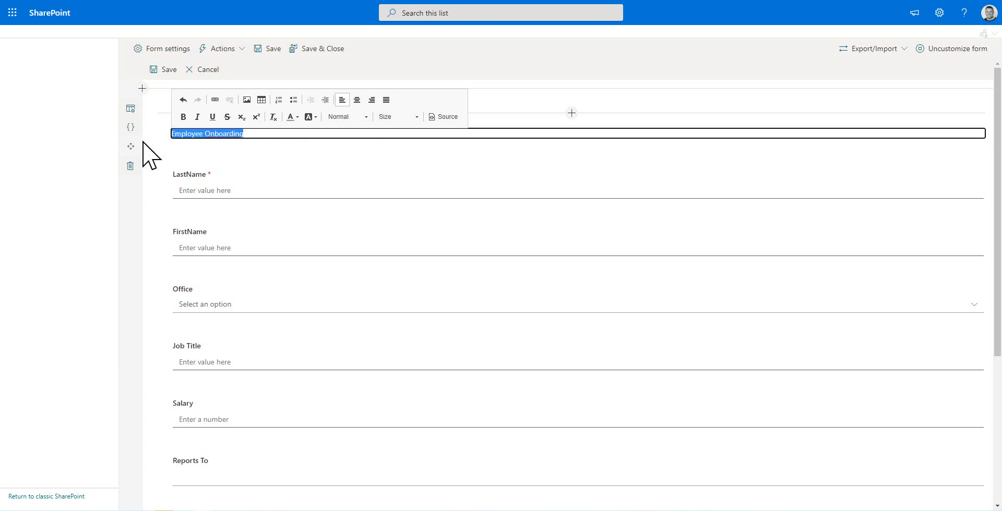
click(357, 99)
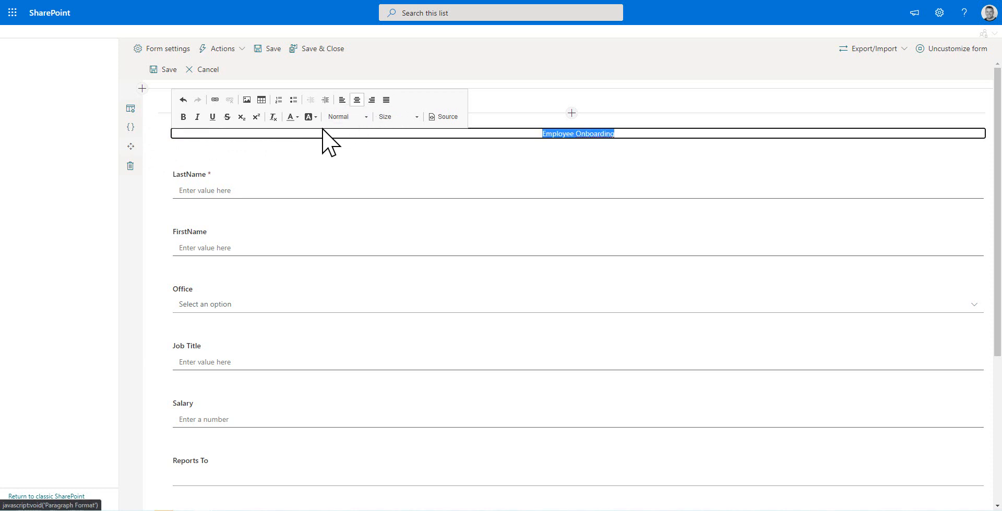
click(347, 117)
click(356, 162)
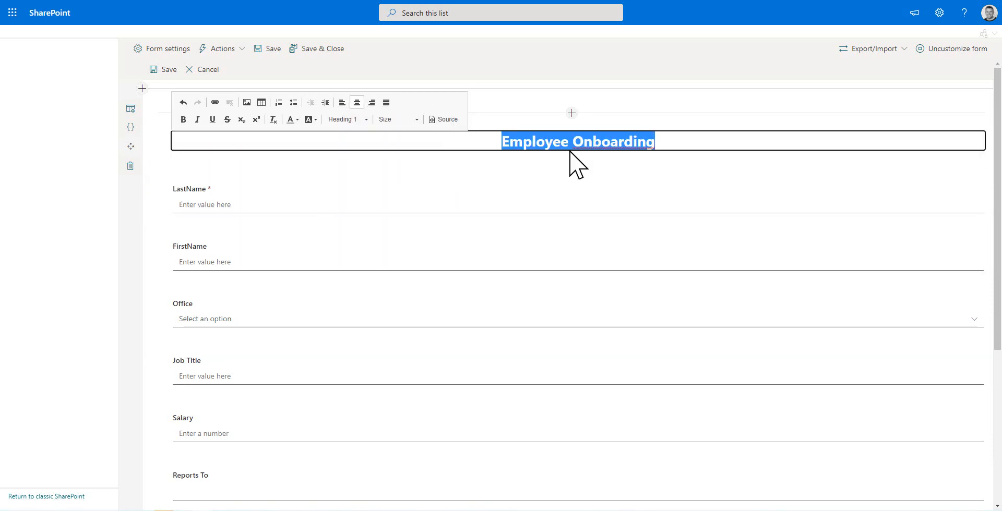
click(571, 174)
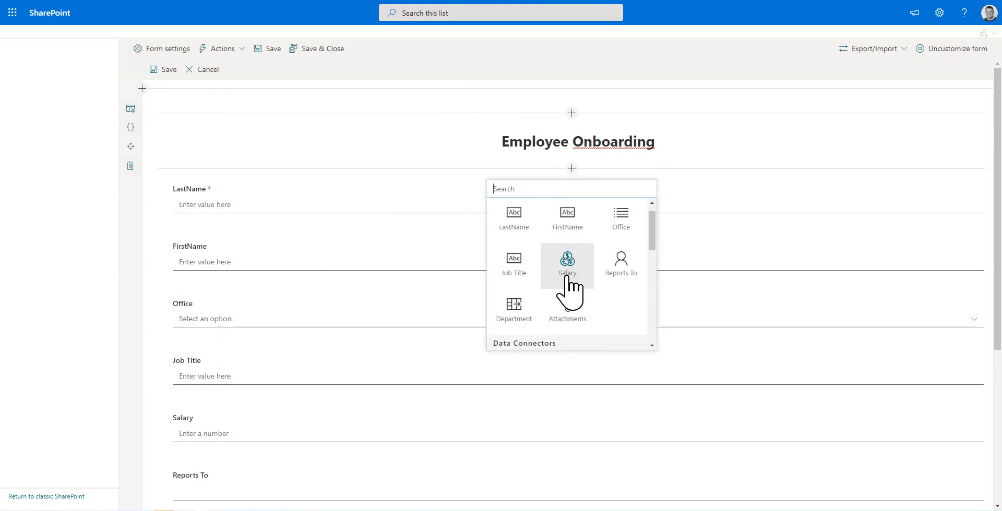
Insert a tabs control below the title and add a second tab
scroll(553, 282, down, 3)
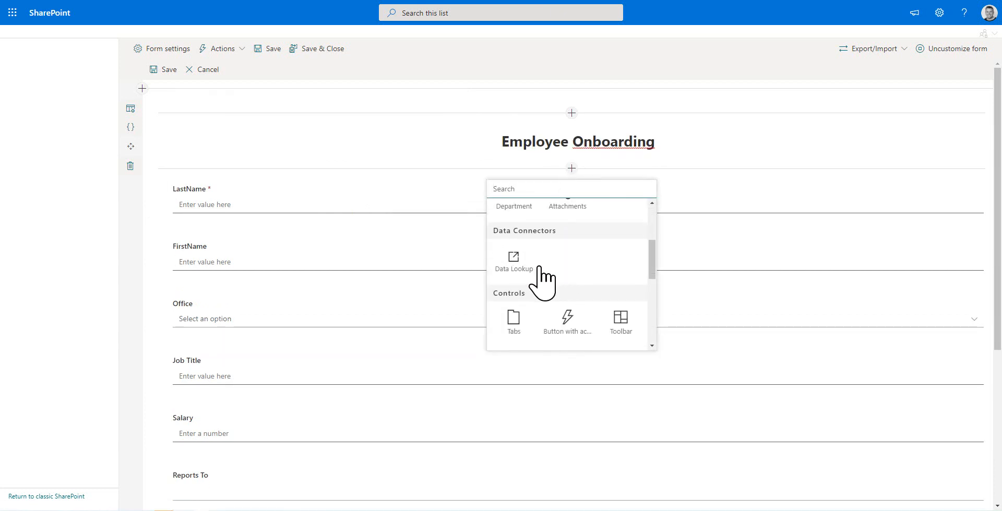
click(514, 321)
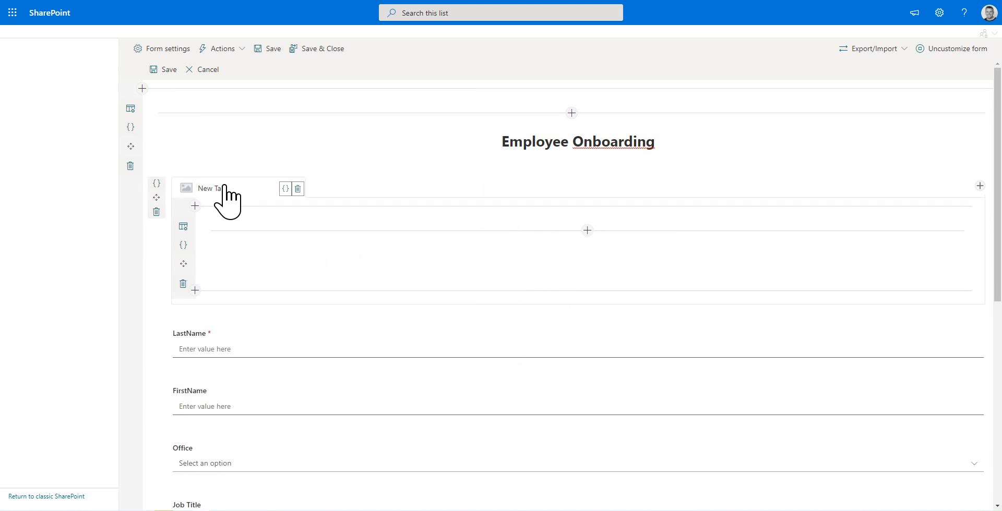
click(980, 186)
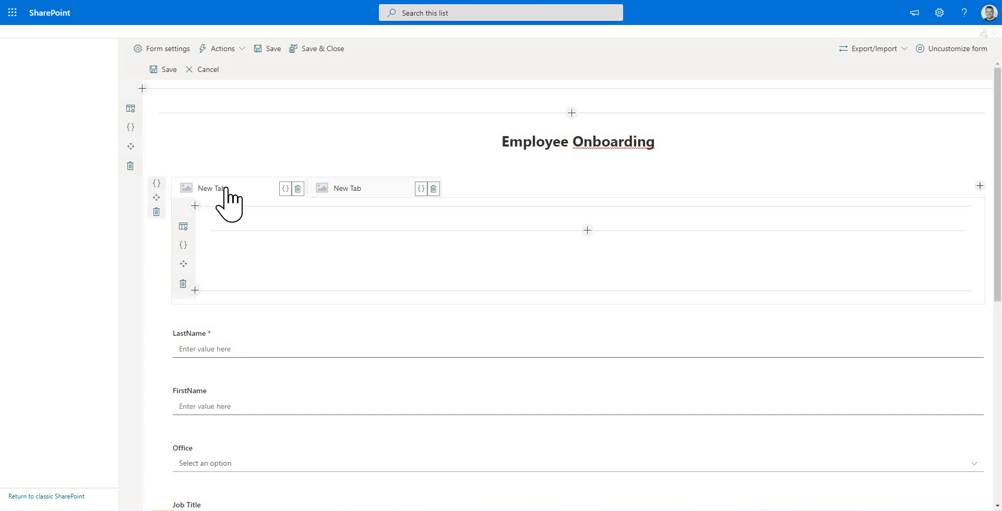
Rename the first tab to Employee Details and select the second tab's name for renaming
click(285, 188)
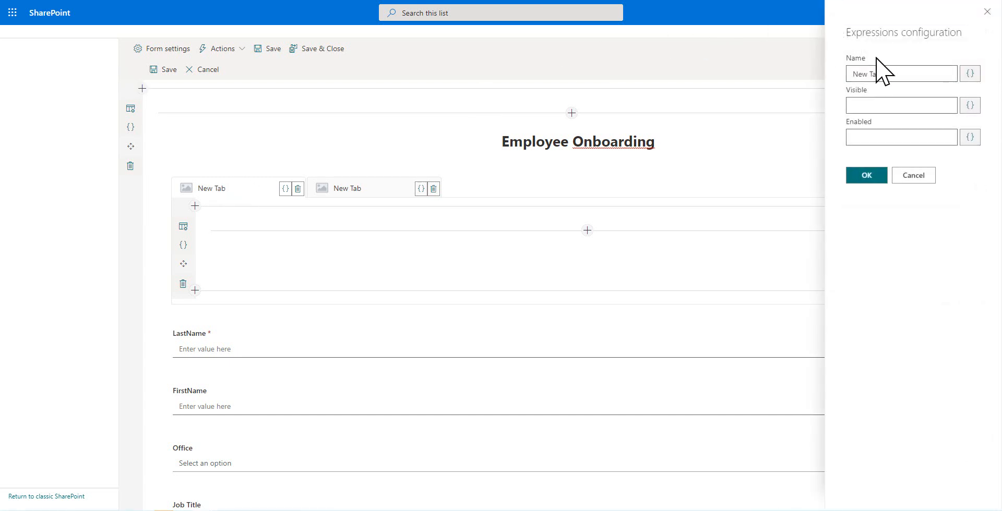
drag(871, 74, 756, 63)
click(865, 176)
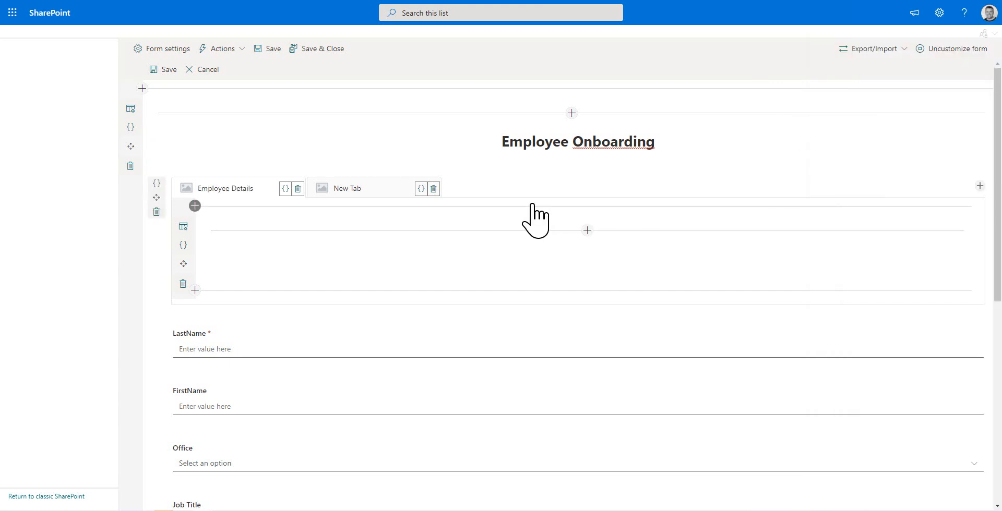
click(342, 194)
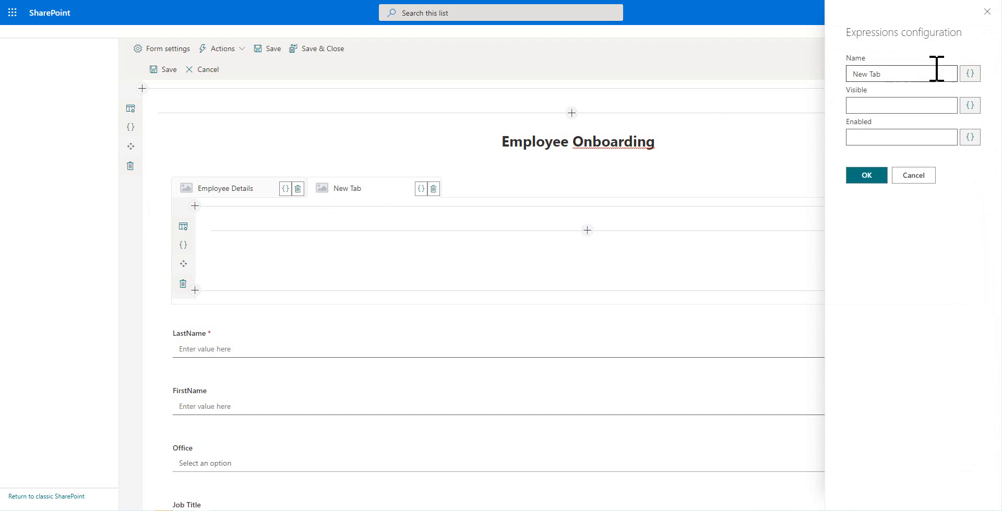
drag(935, 70, 755, 96)
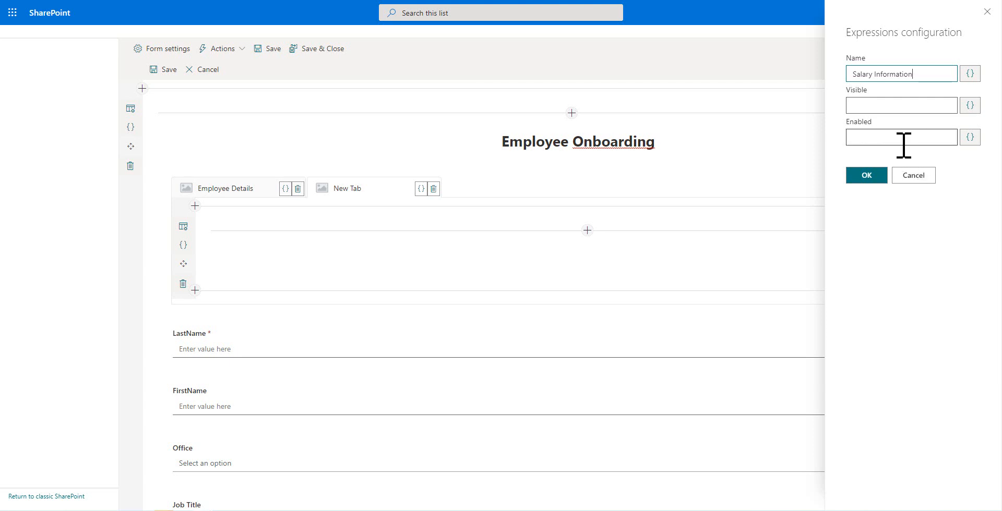
Name the second tab Salary Information, enabled only when User IsMemberOfGroup 'Manager'
click(969, 137)
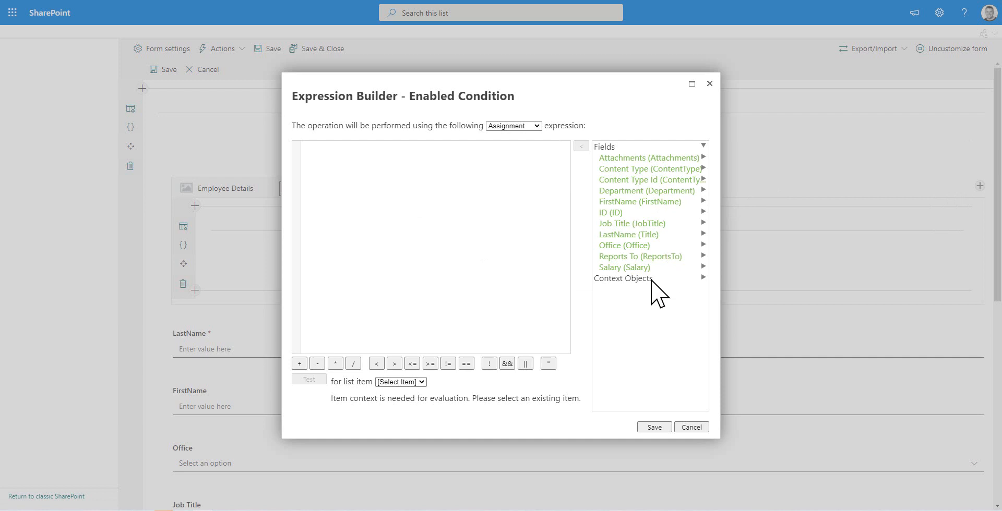
click(651, 279)
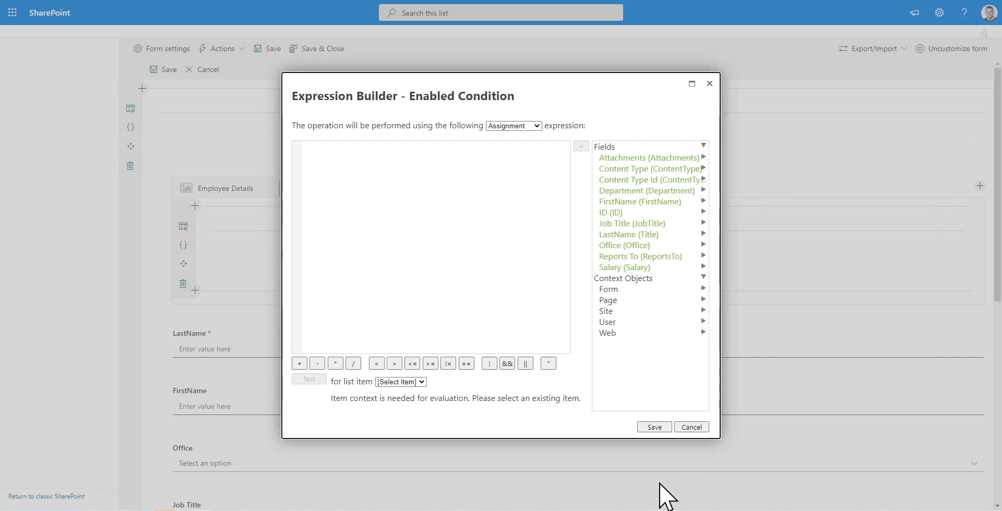
click(620, 324)
double_click(650, 355)
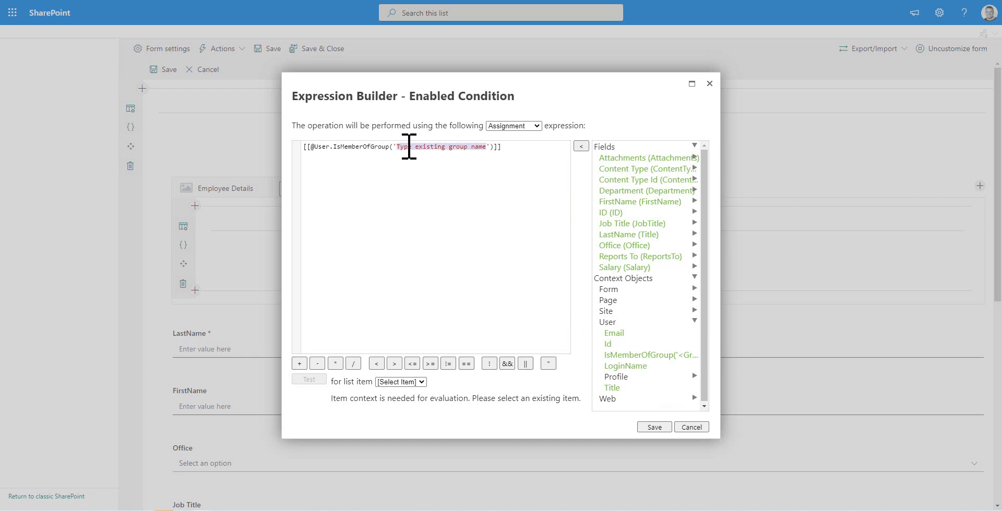
text(Managers)
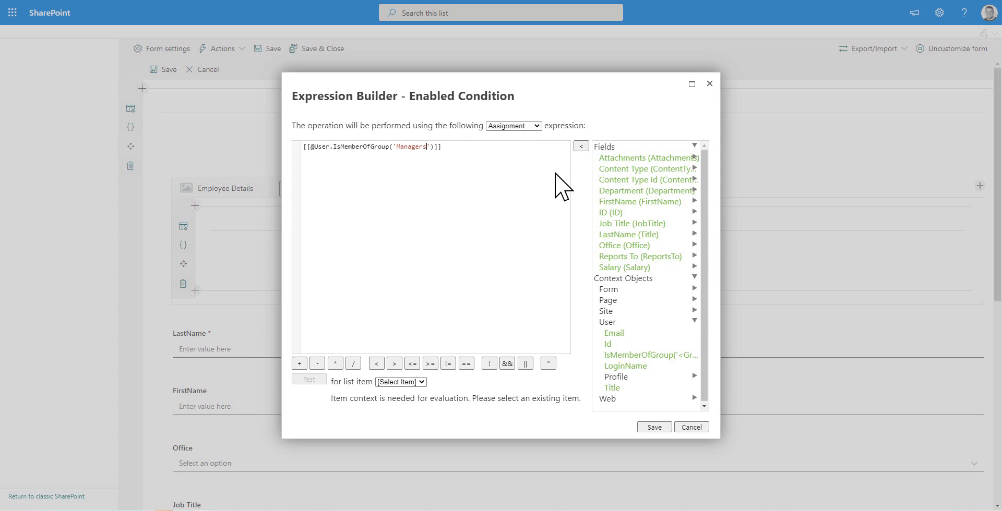
click(654, 427)
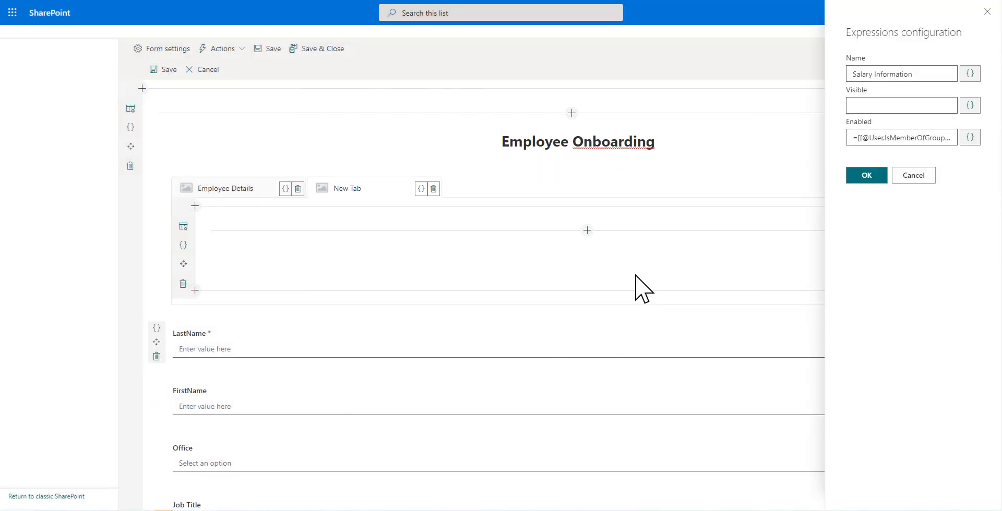
click(866, 178)
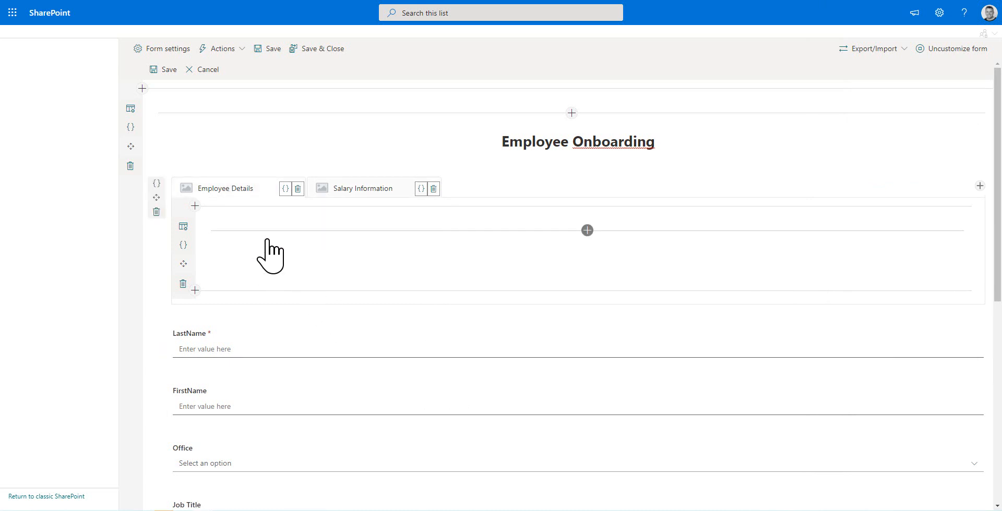
Give the Employee Details section a Two Columns row layout
click(184, 226)
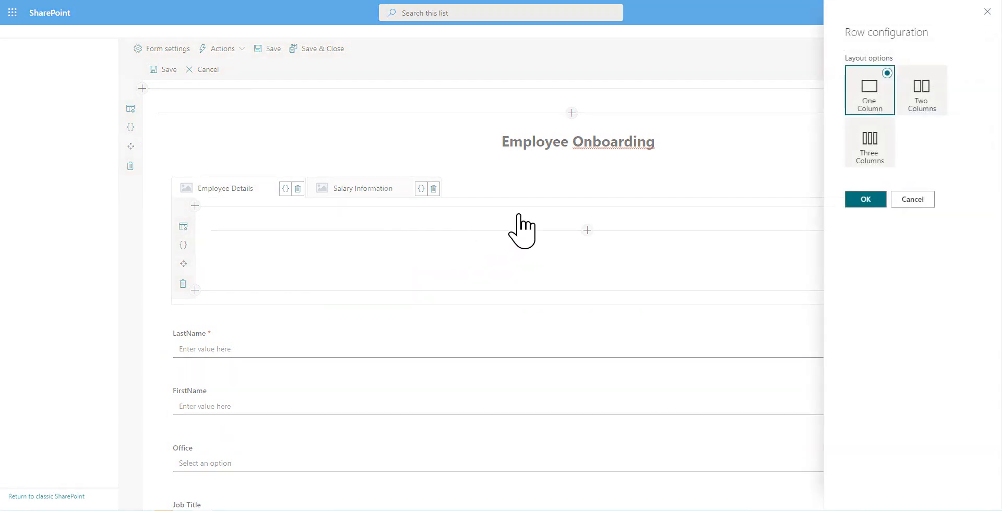
click(918, 105)
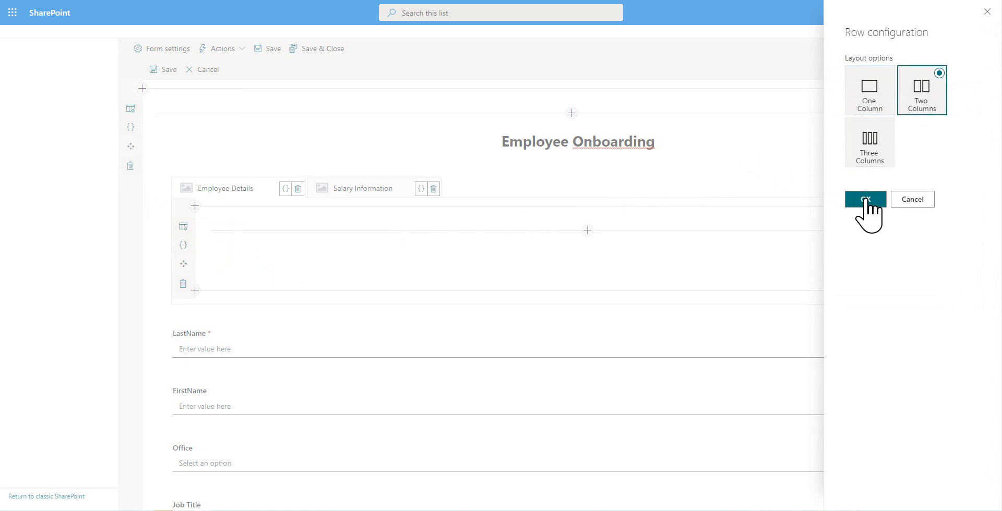
click(865, 201)
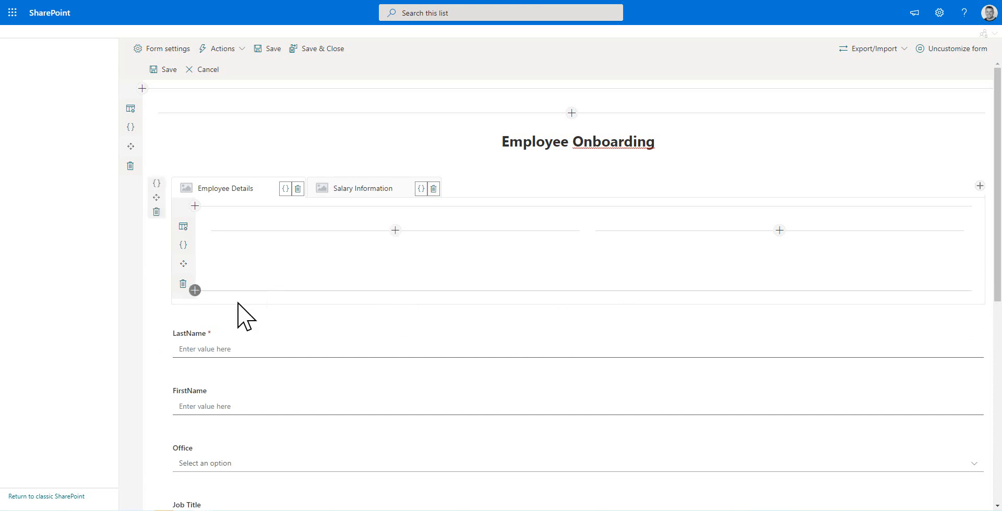
Place LastName, Office, Job Title in column one and FirstName, Department, Reports To in column two
drag(158, 343, 229, 248)
drag(157, 365, 660, 246)
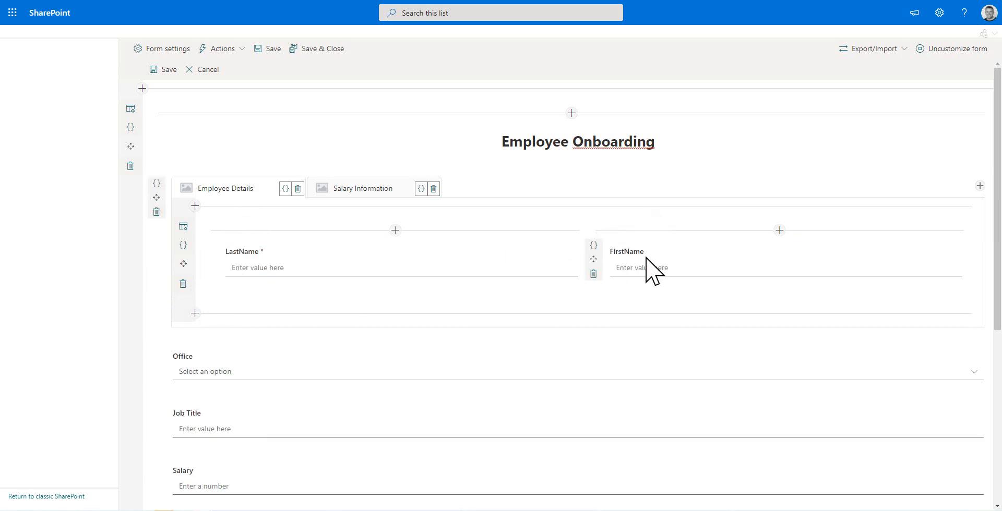
drag(157, 365, 269, 269)
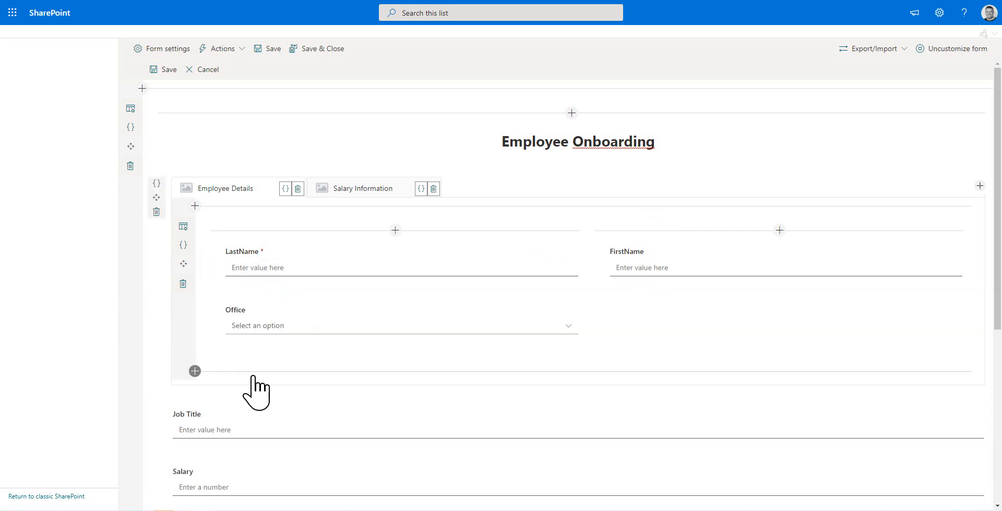
scroll(253, 366, down, 3)
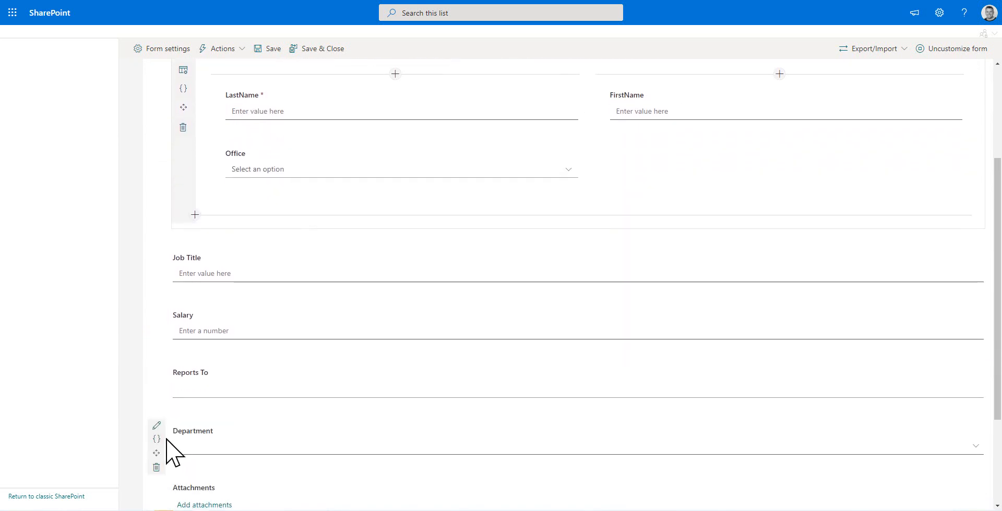
drag(157, 455, 639, 135)
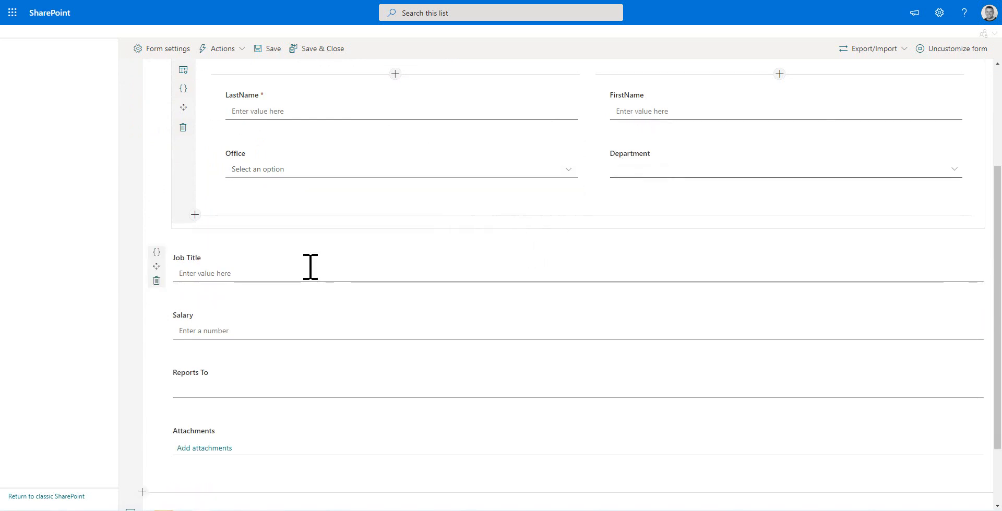
drag(157, 281, 285, 178)
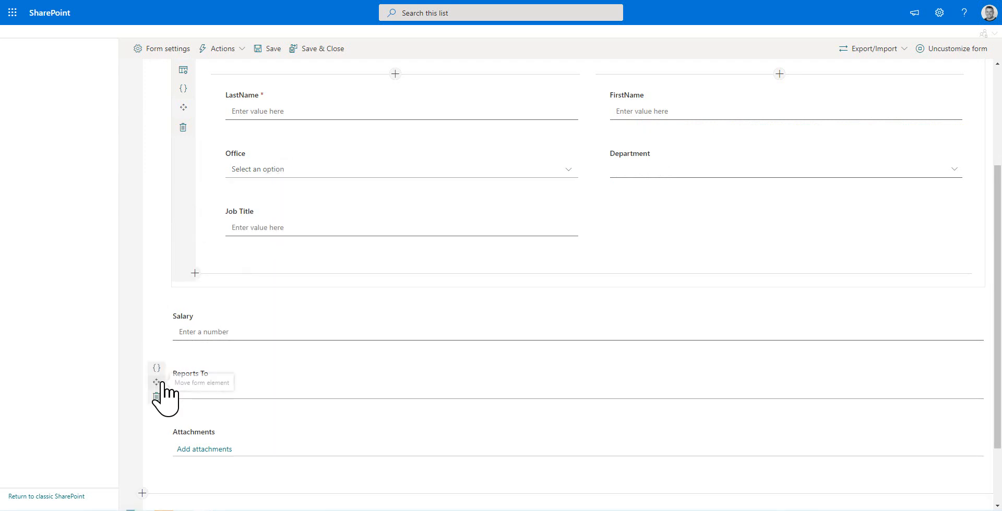
drag(157, 382, 628, 180)
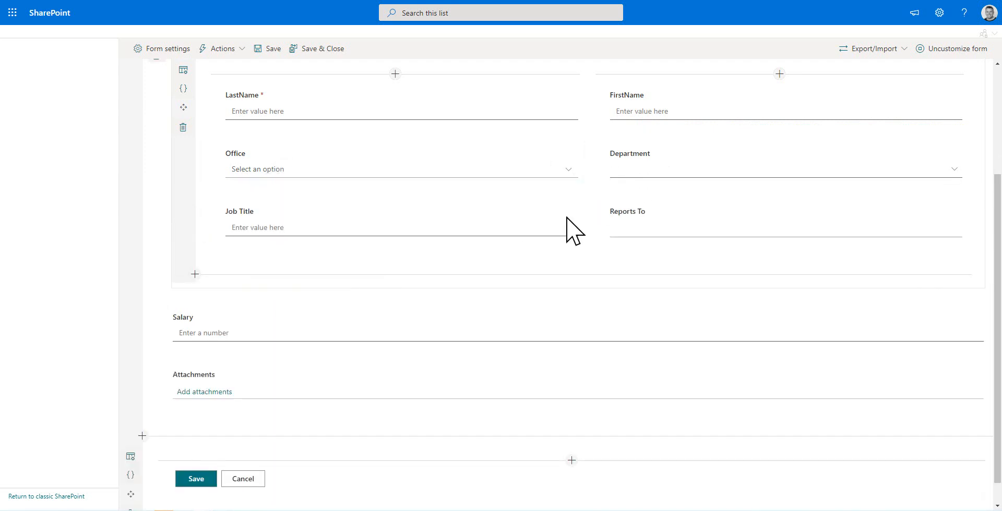
scroll(537, 257, up, 3)
Move the Salary and Attachments fields into the Salary Information tab's section
click(385, 168)
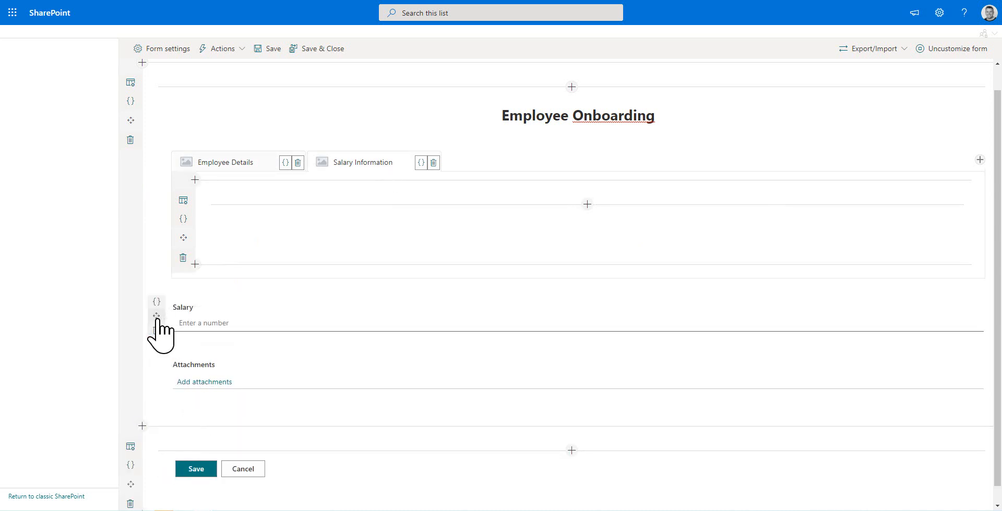
drag(156, 316, 270, 214)
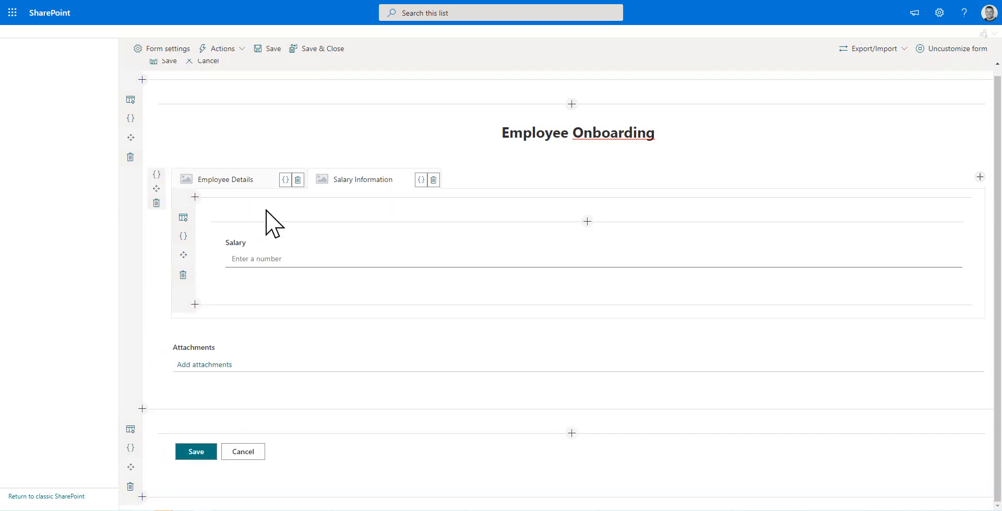
drag(156, 357, 355, 261)
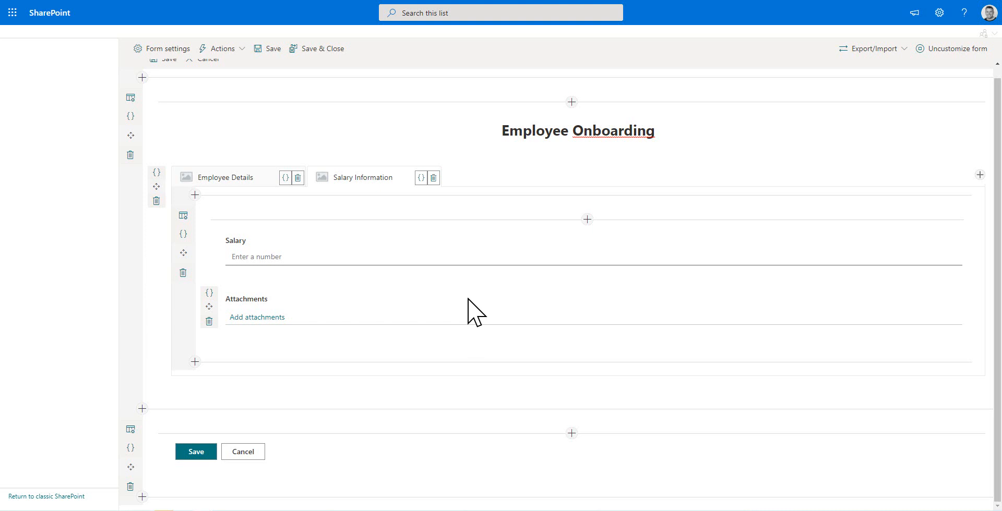
click(230, 181)
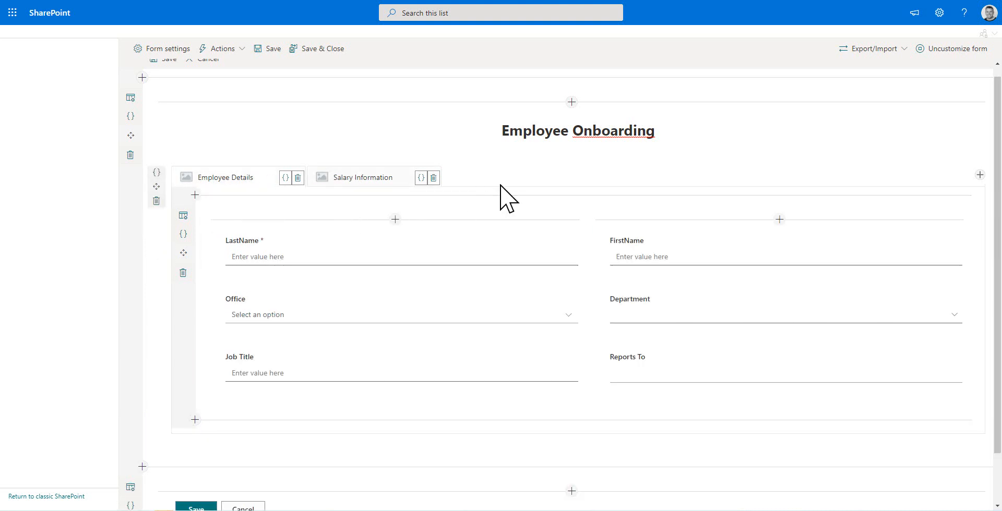
scroll(418, 323, down, 1)
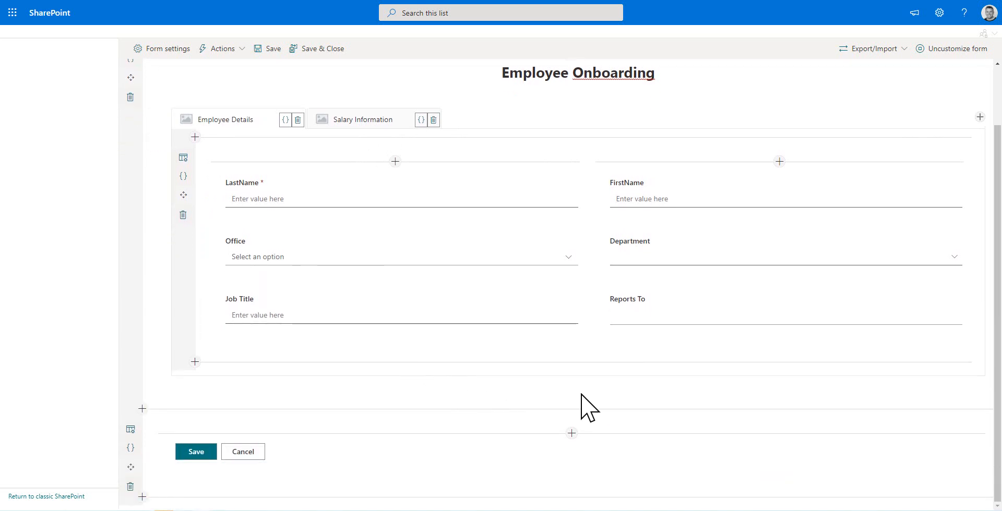
Add the Employee onboarding list below the tabs as sub-items via a new LookupToEmployee lookup
click(571, 385)
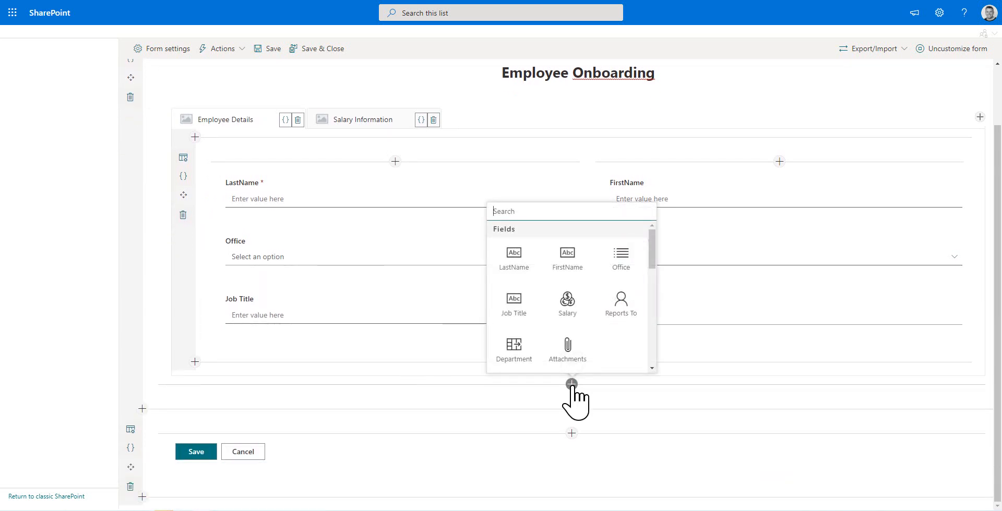
drag(652, 256, 645, 332)
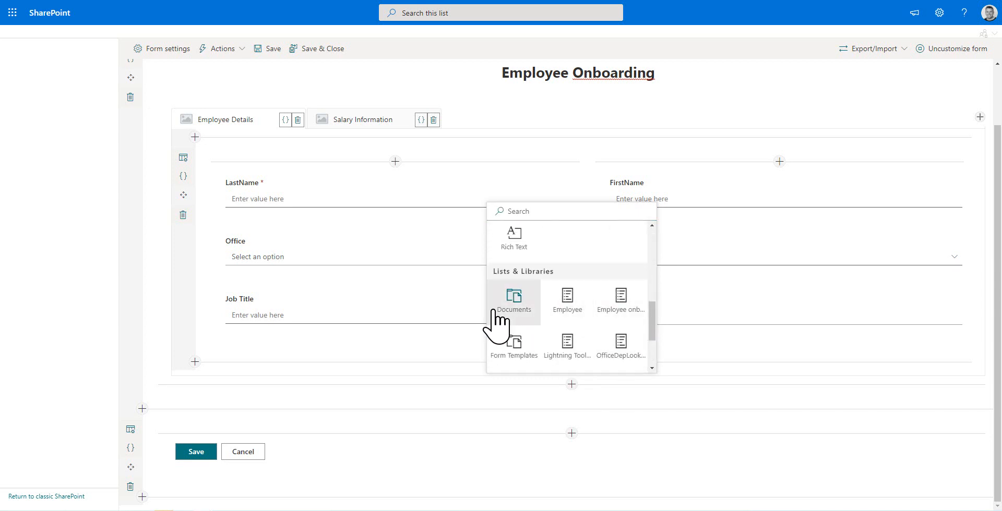
click(624, 313)
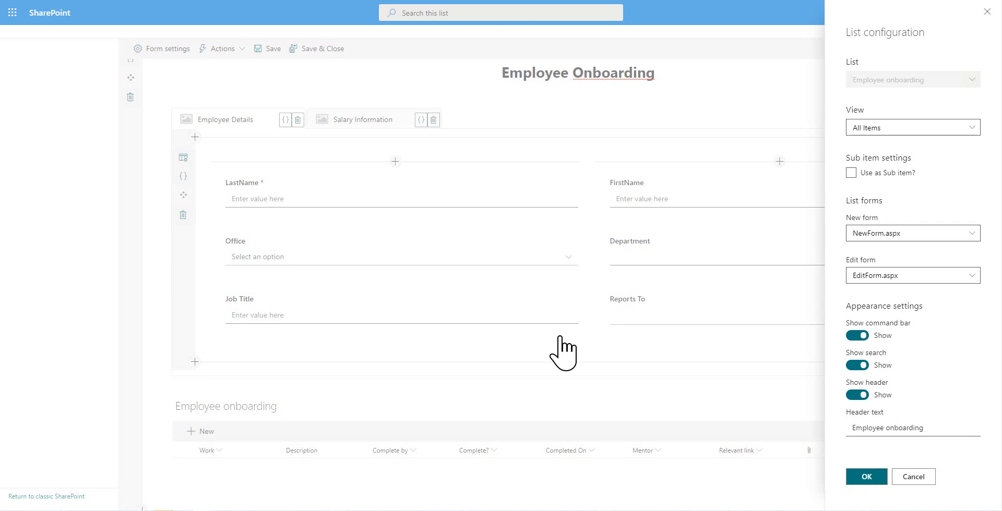
click(850, 173)
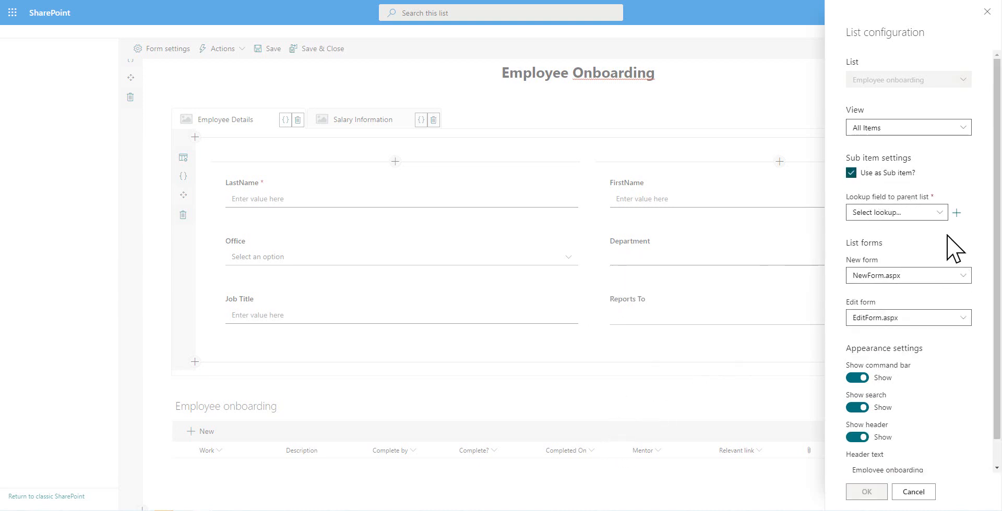
click(938, 213)
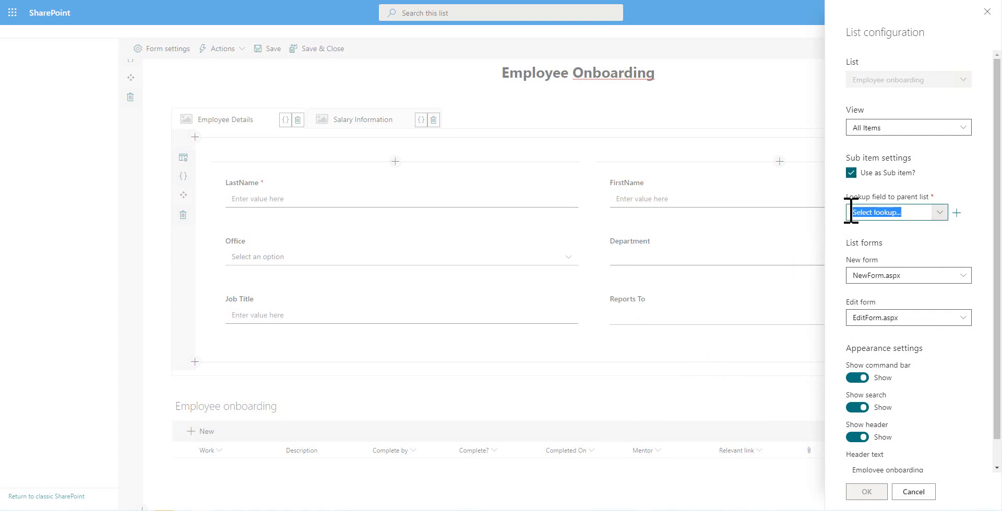
click(956, 213)
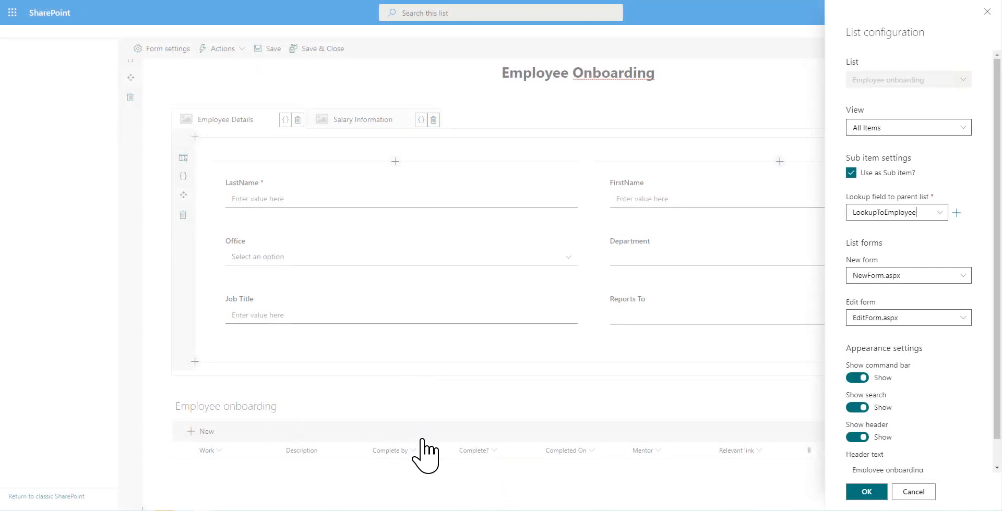
click(865, 491)
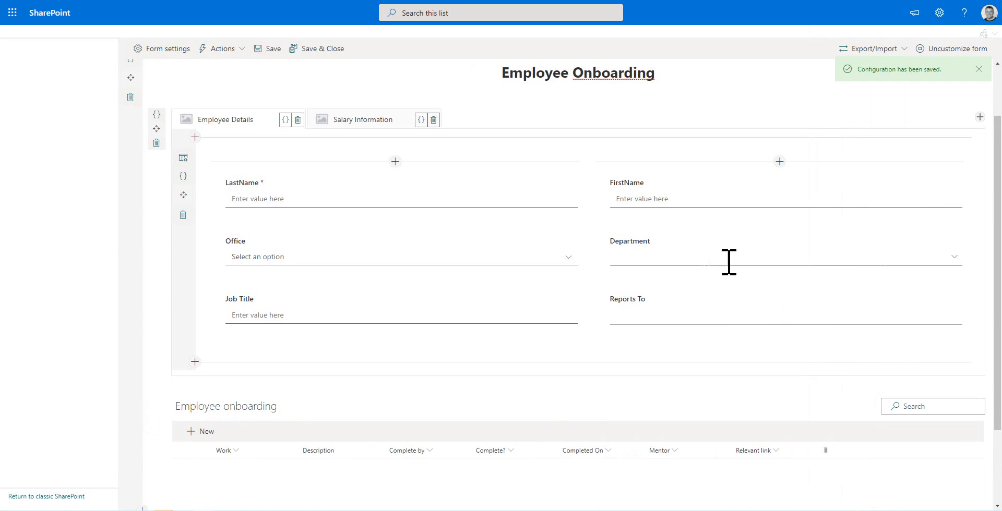
Save the designed form and start a new Employee item, previewing its salary and details sections
click(313, 49)
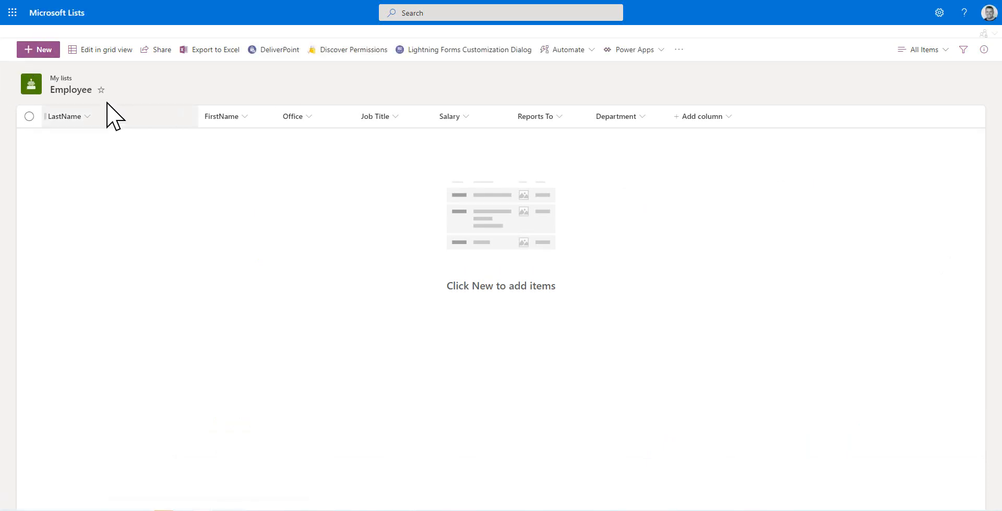
click(39, 67)
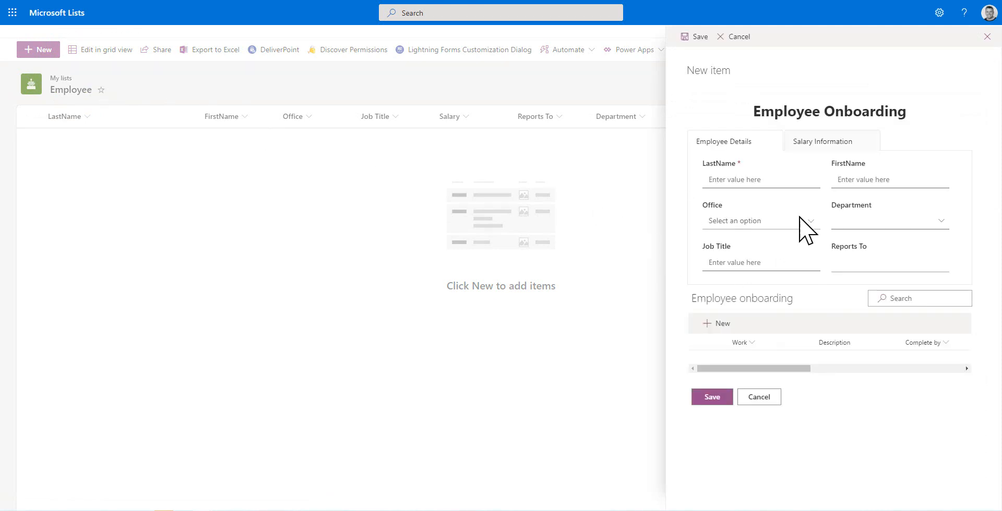
click(802, 144)
click(724, 144)
Compare Department choices before and after setting Office to US, then discard the item
click(942, 221)
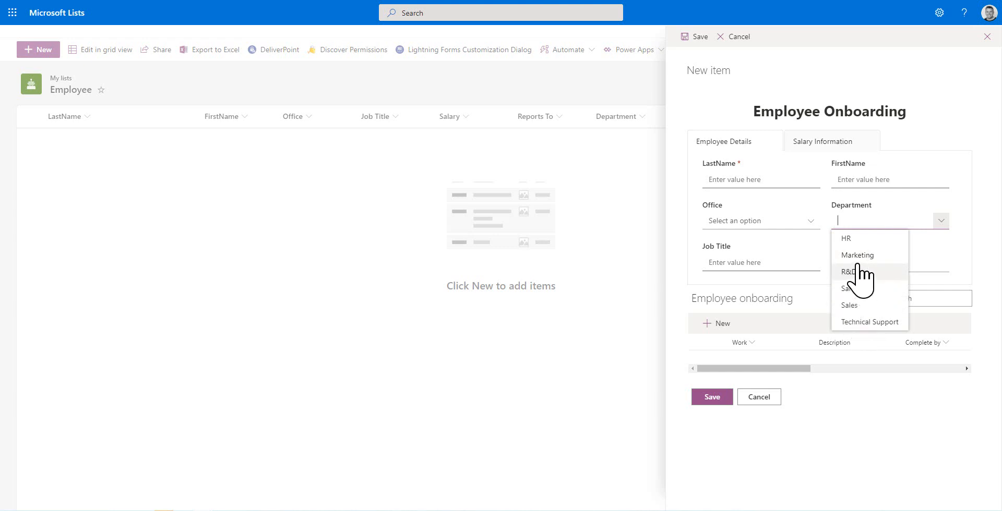
click(805, 224)
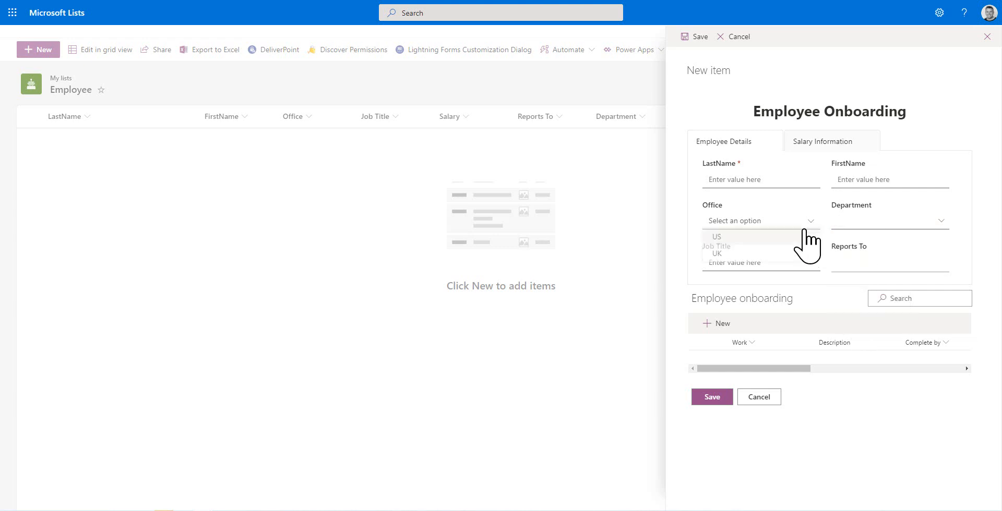
click(716, 236)
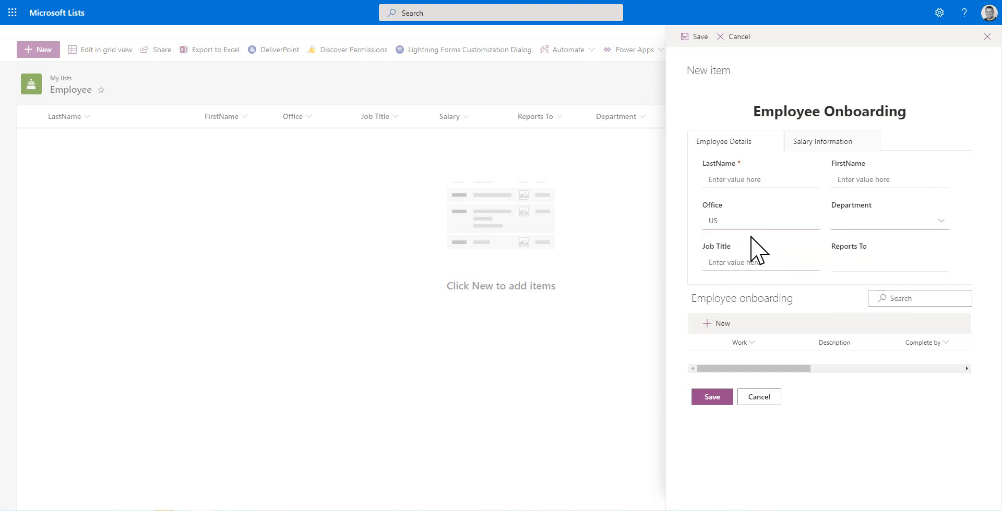
click(902, 228)
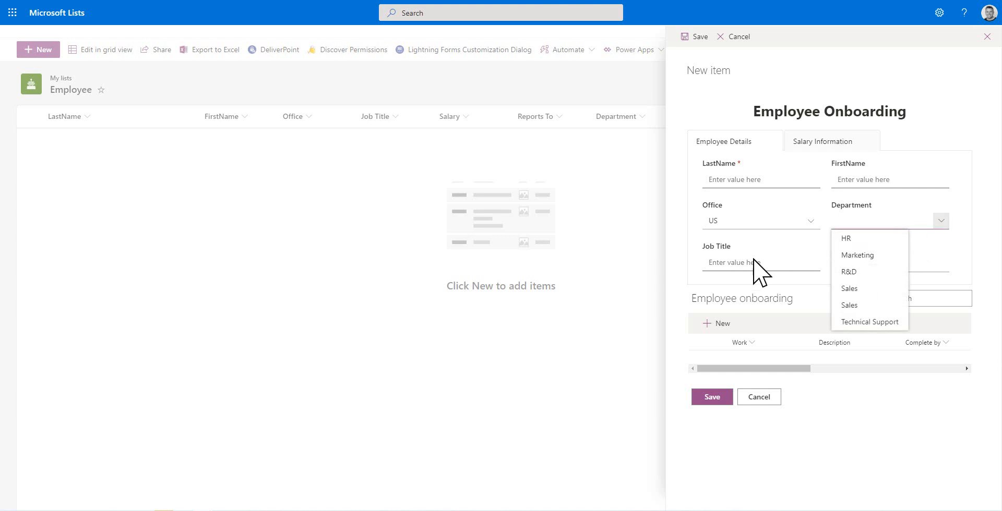
click(757, 400)
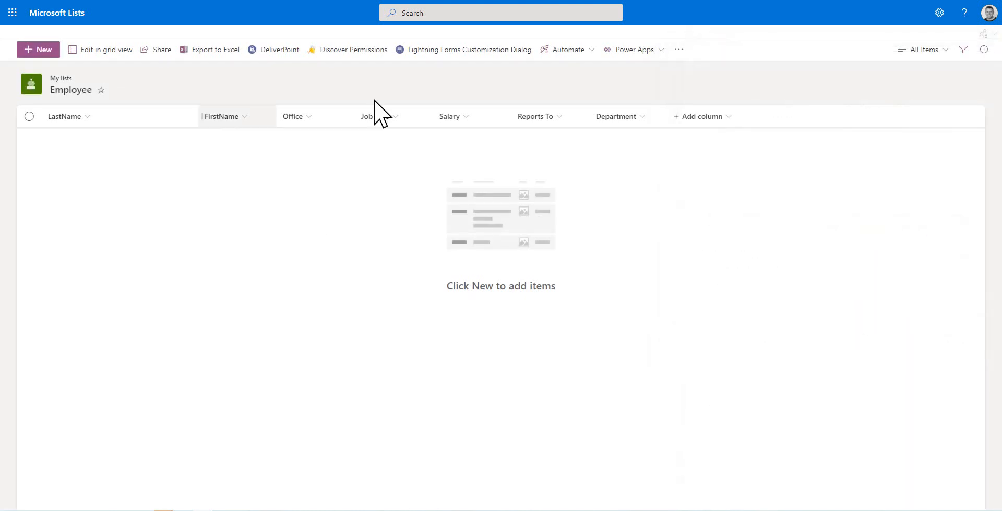
Open the customized NewForm.aspx for editing and select the Department field
click(457, 52)
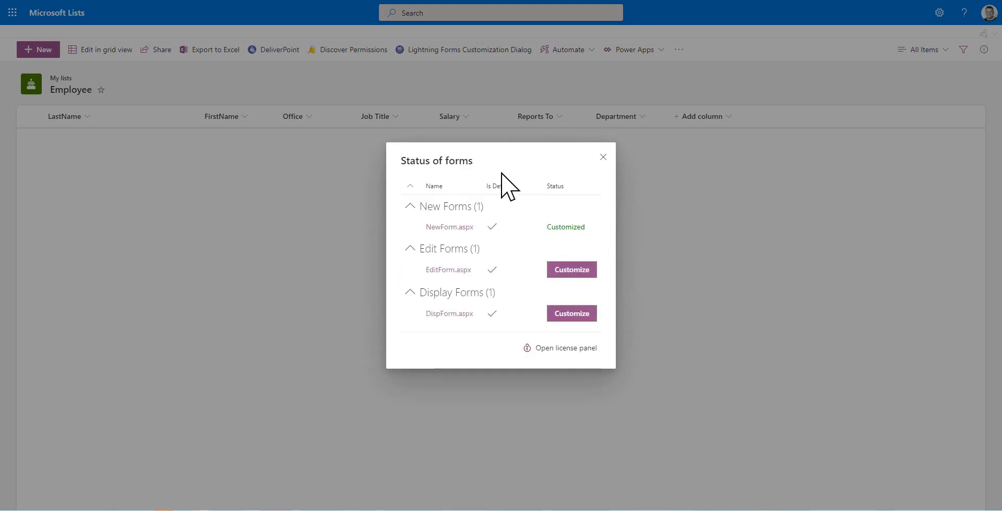
click(463, 226)
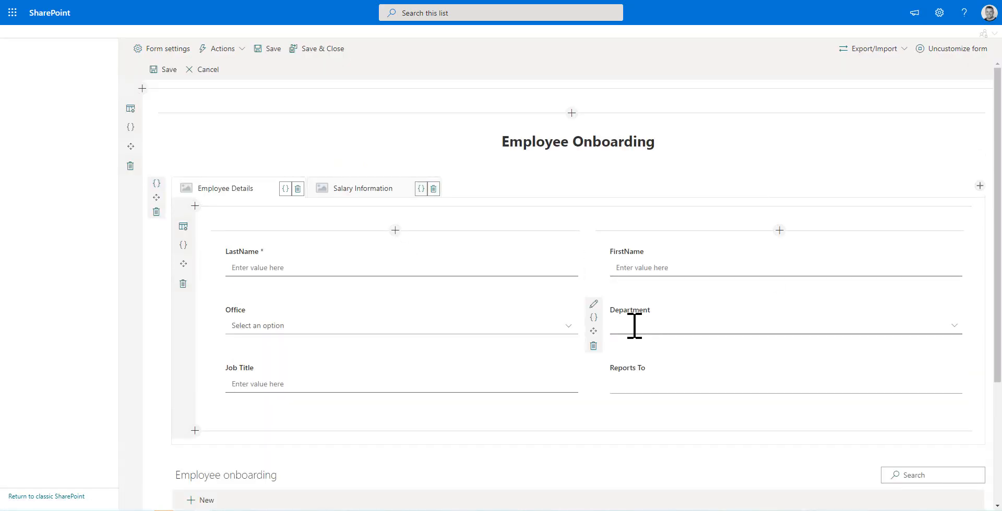
click(593, 304)
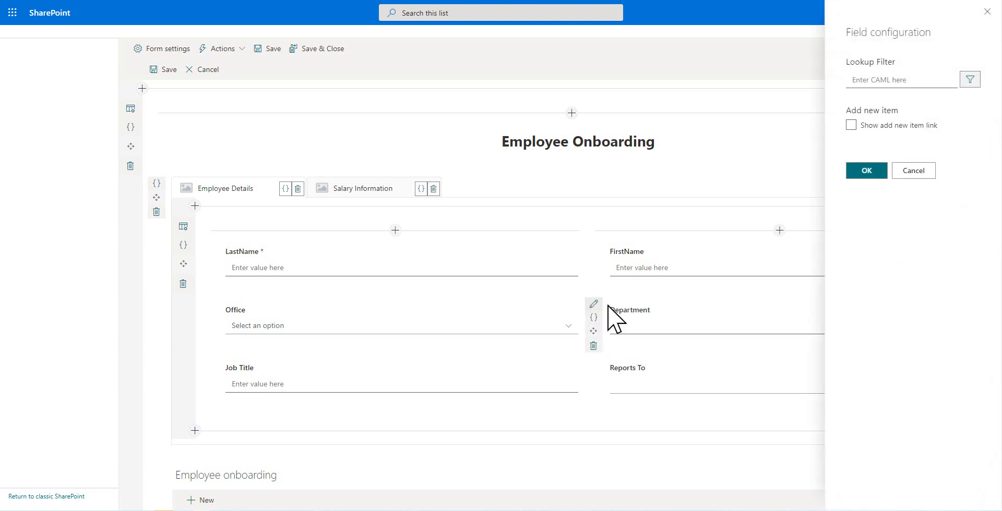
Filter the Department lookup to Department.Title Equals the form's Office input, then save the form
click(967, 84)
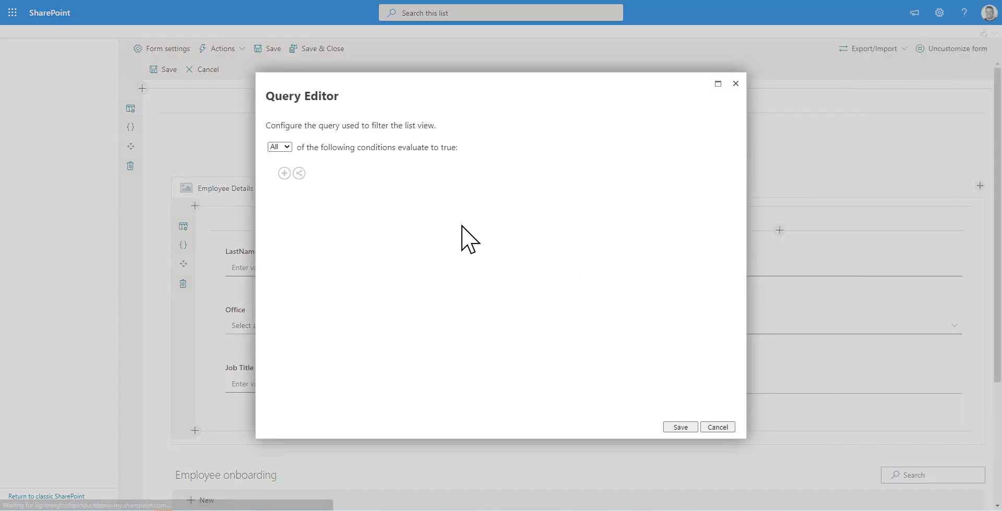
click(284, 173)
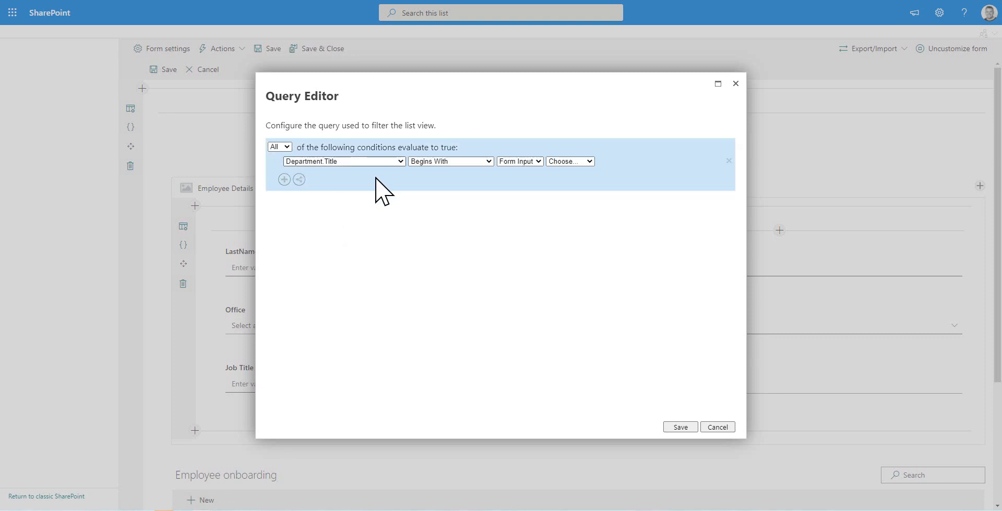
click(459, 161)
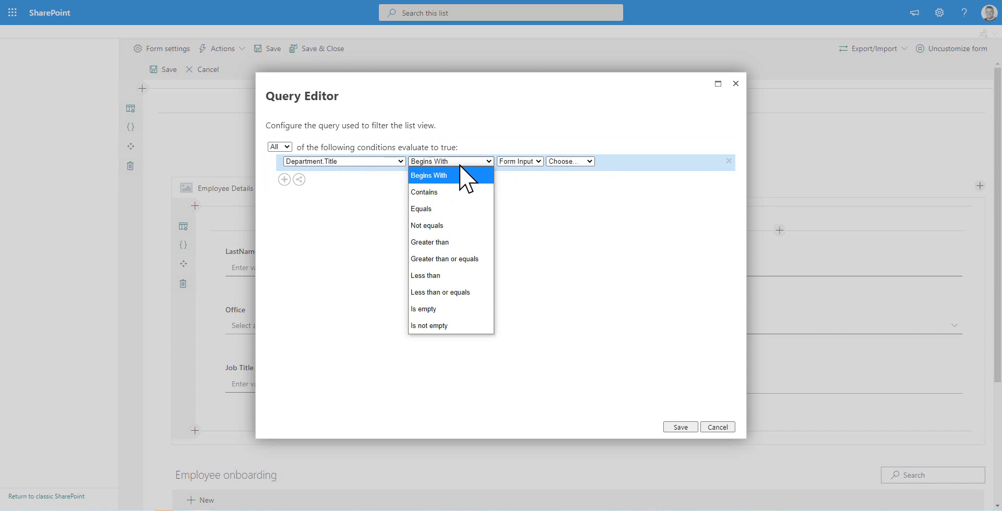
click(461, 208)
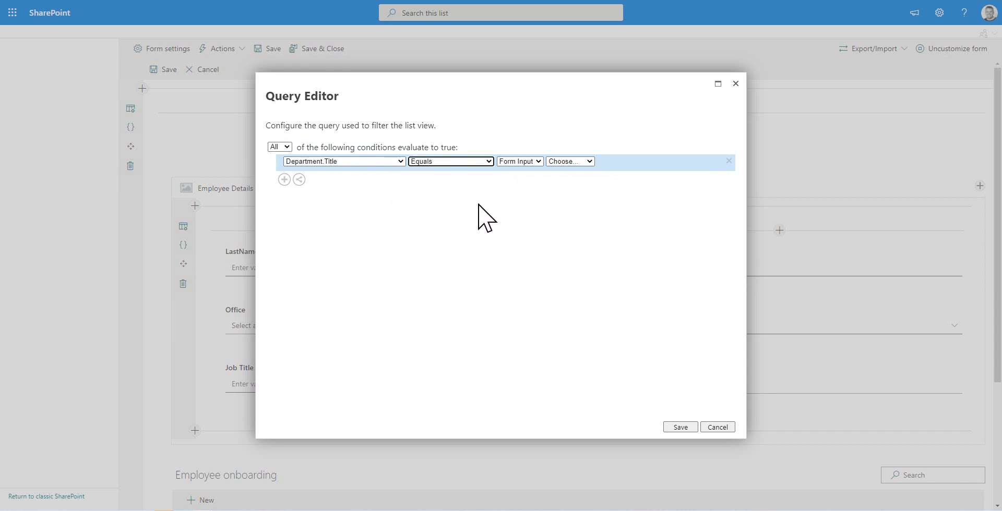
click(568, 163)
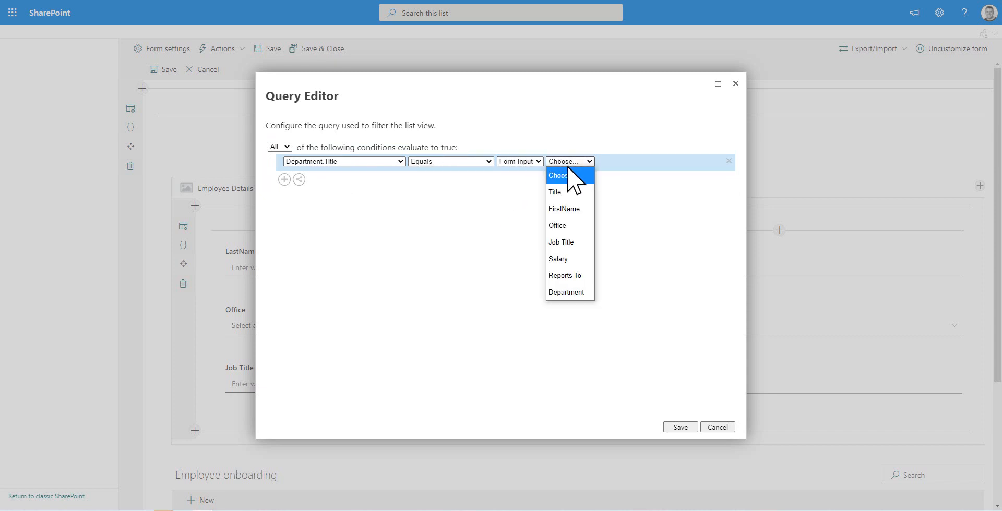
click(585, 228)
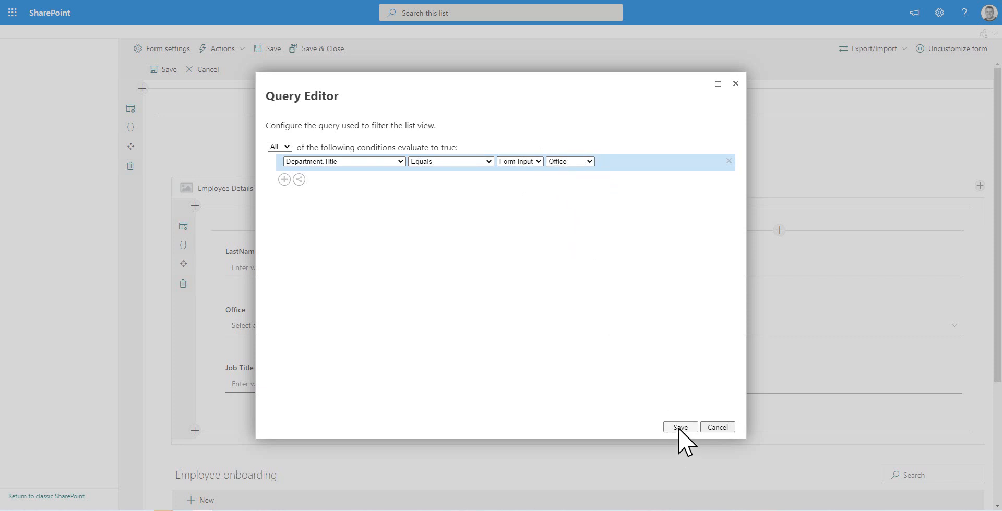
click(681, 427)
click(867, 171)
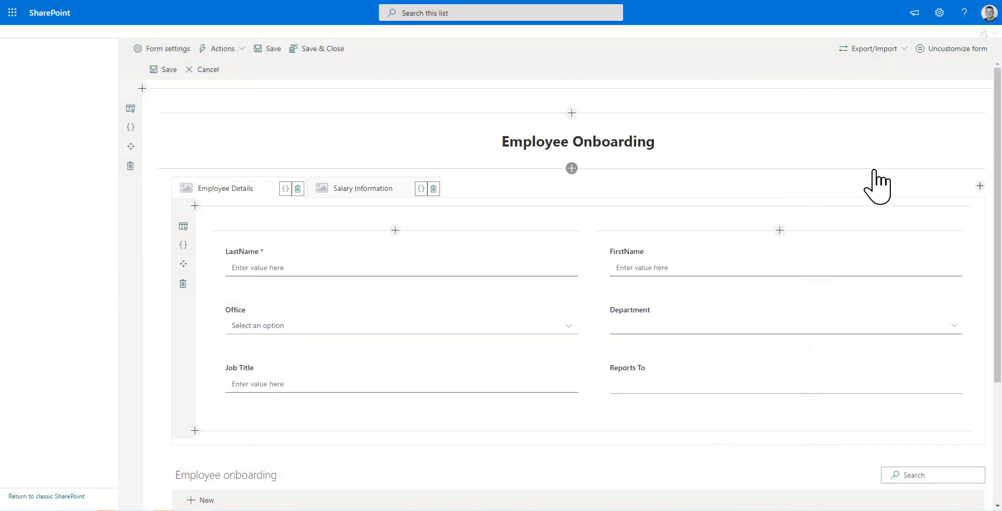
click(334, 49)
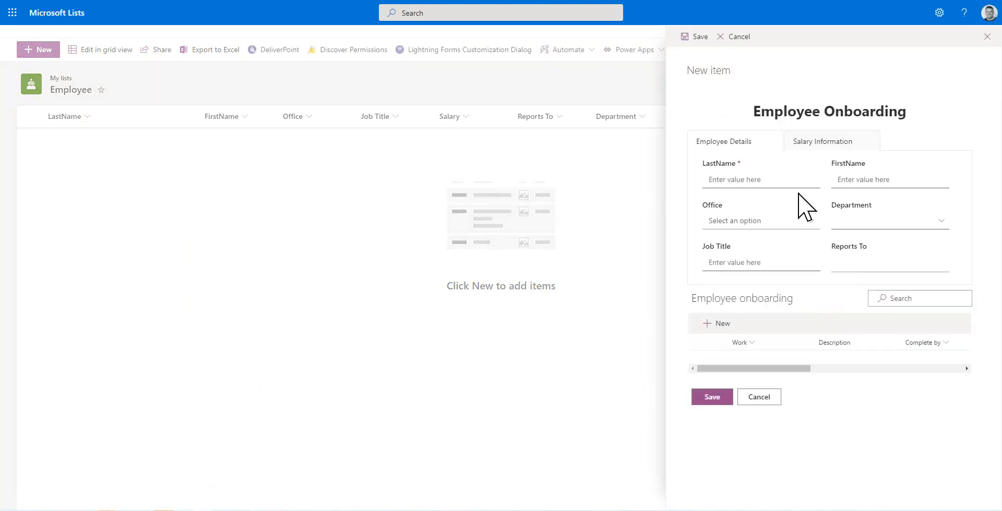
Check Department options with Office set to UK, then US, then close the item and view forms status
click(809, 228)
click(717, 254)
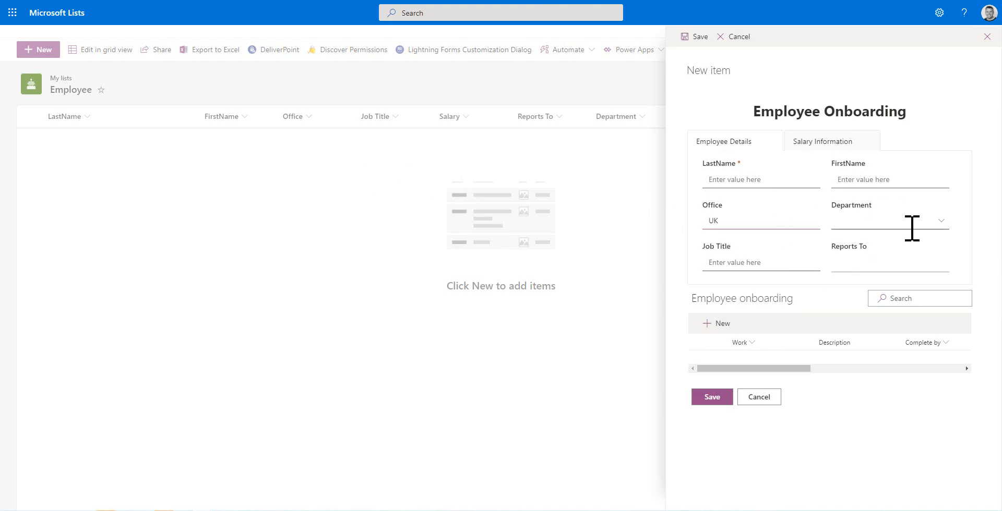
click(941, 222)
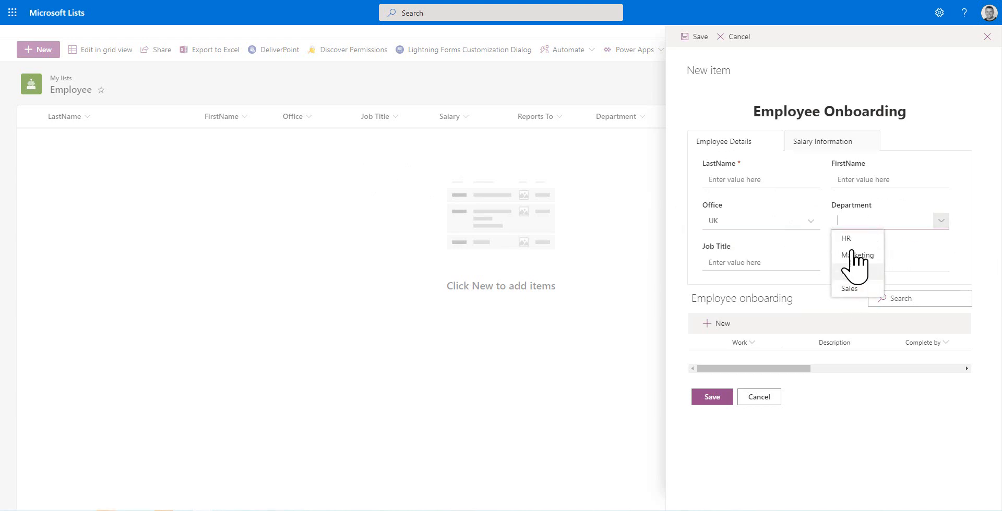
click(757, 221)
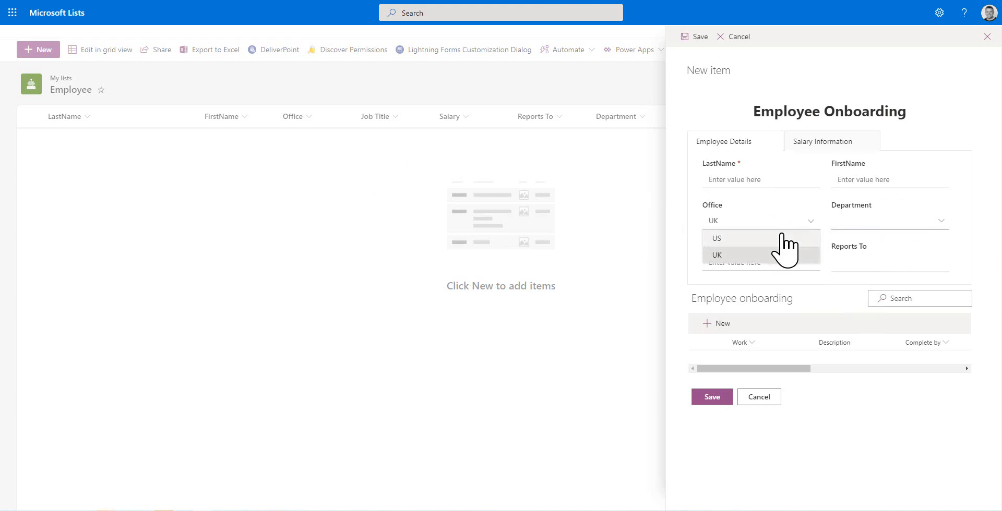
click(782, 240)
click(941, 221)
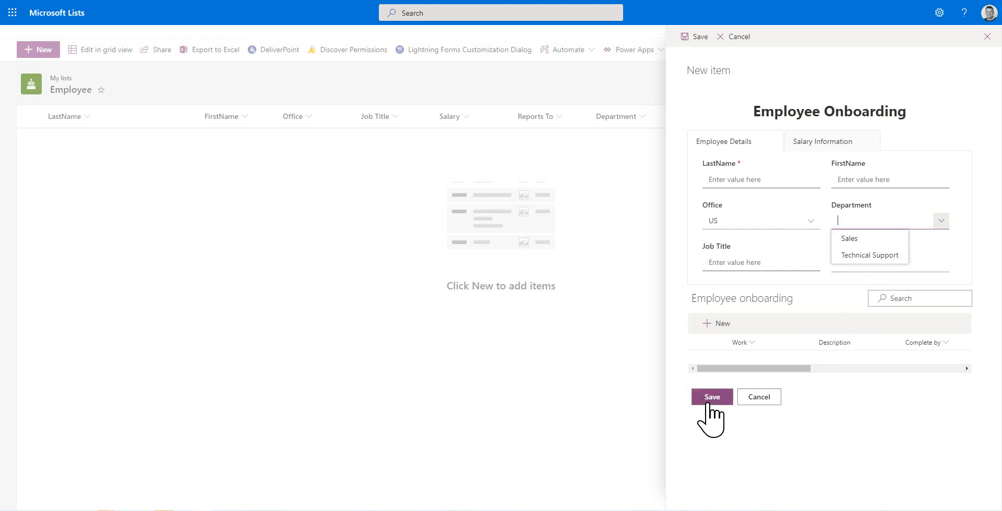
click(987, 37)
click(460, 50)
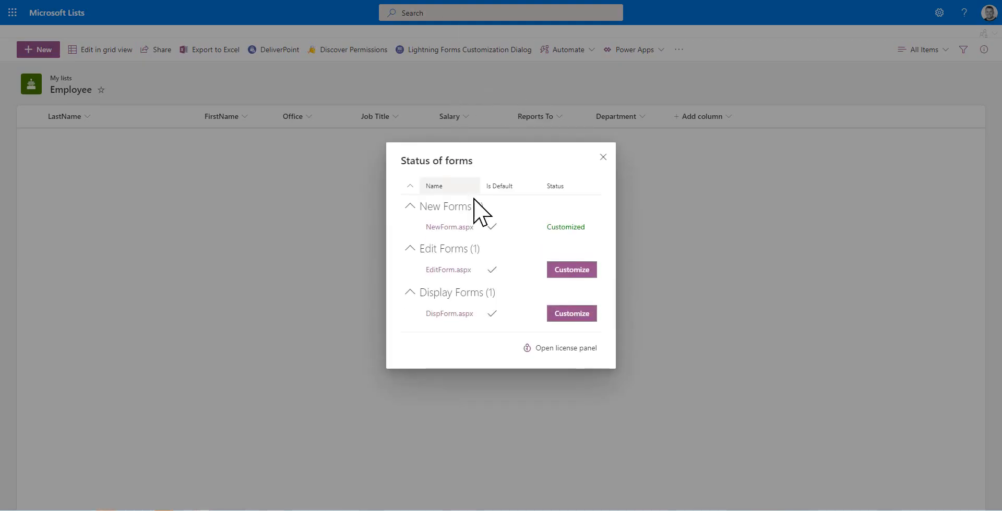
In the new-item form's Save button actions, add a Send Mail action
click(457, 228)
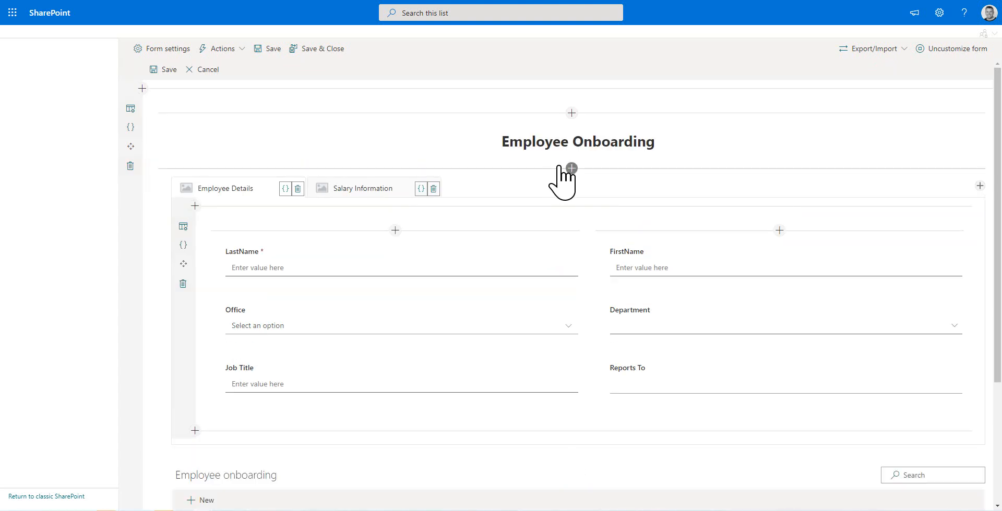
scroll(329, 407, down, 3)
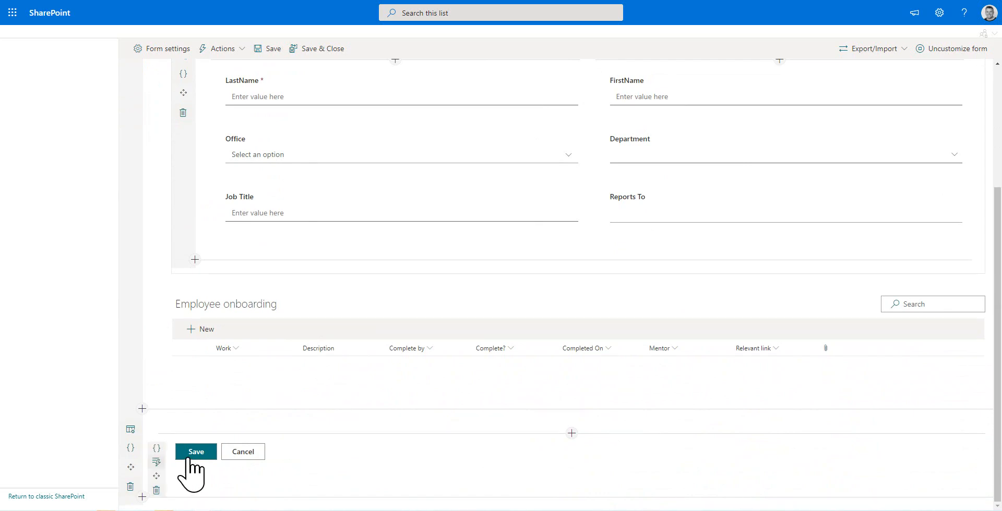
click(159, 462)
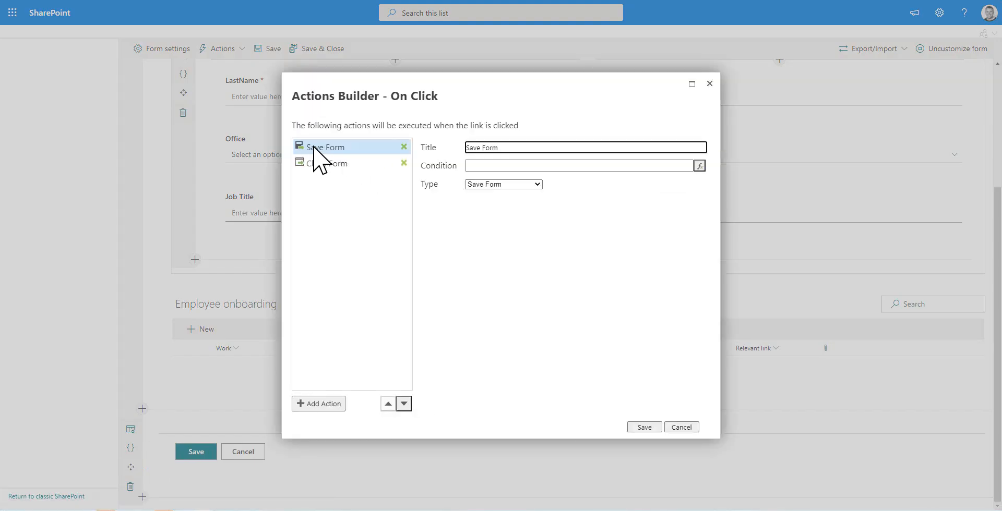
click(323, 404)
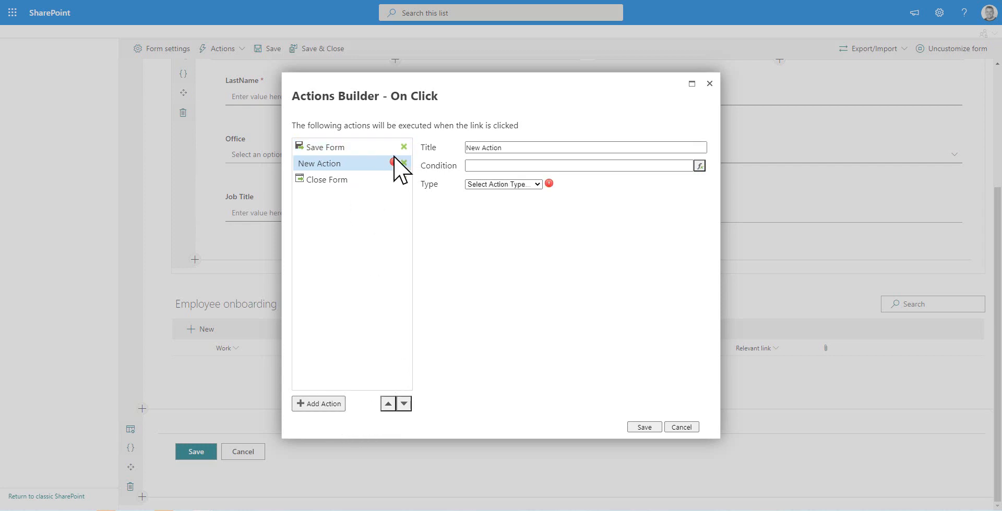
click(507, 184)
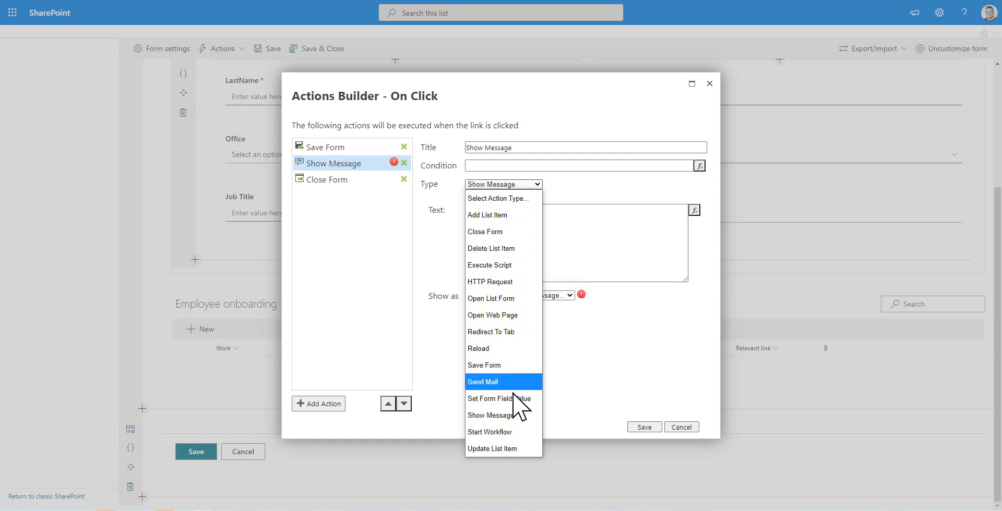
click(499, 382)
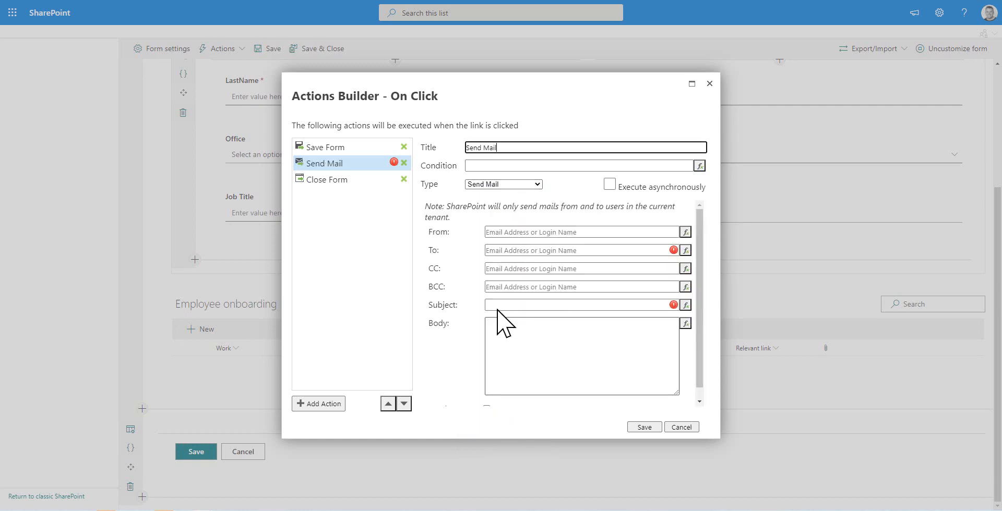
click(685, 232)
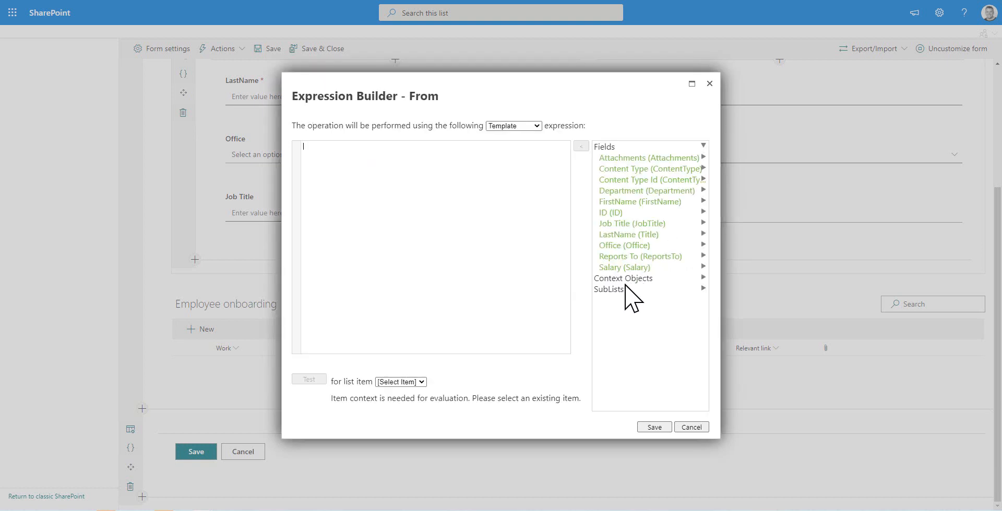
click(625, 280)
click(619, 323)
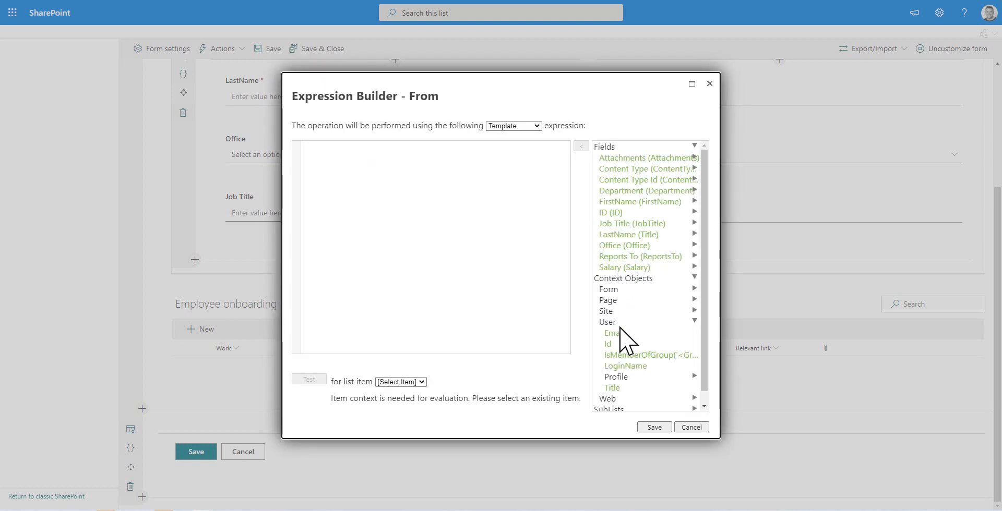
double_click(624, 335)
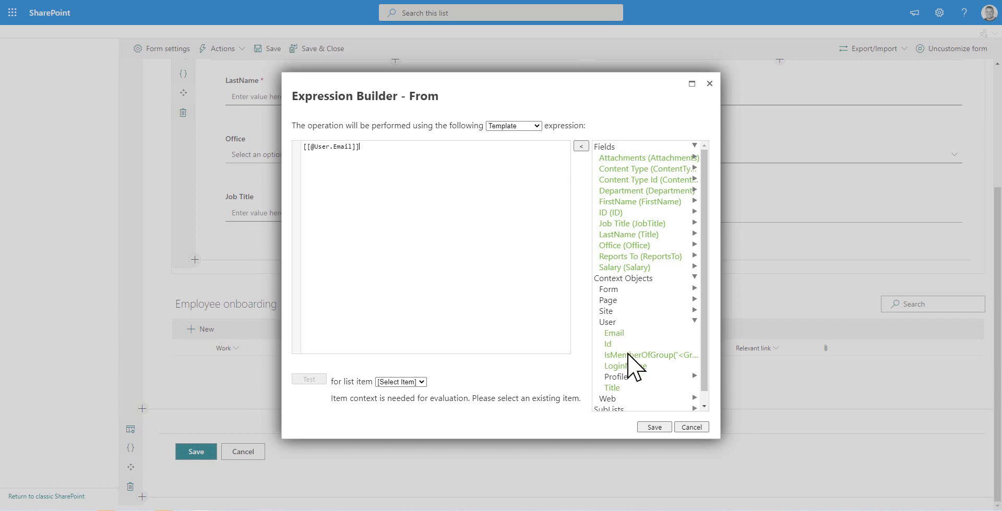
click(661, 427)
Address the mail to the demo mailbox with subject 'New Employee Created' and body 'Welcome!', then save
click(611, 251)
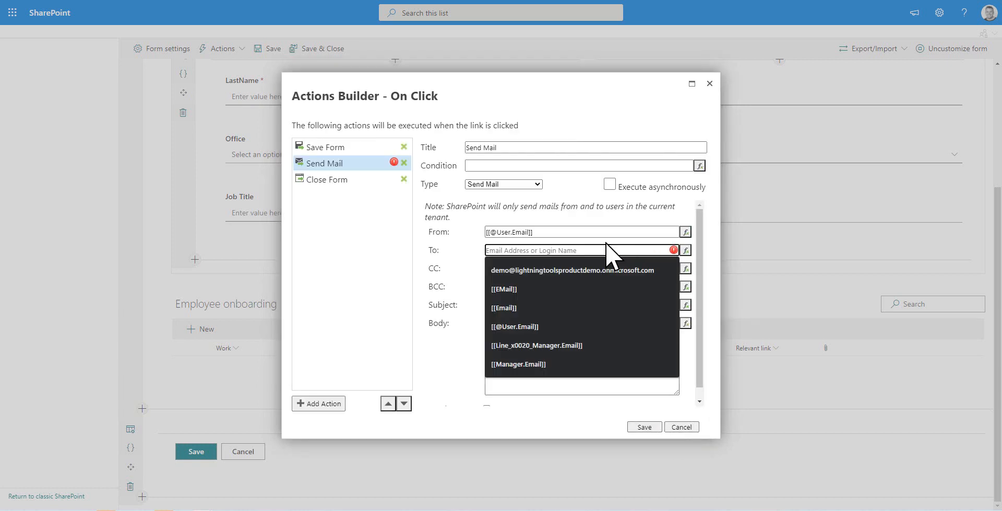
click(580, 269)
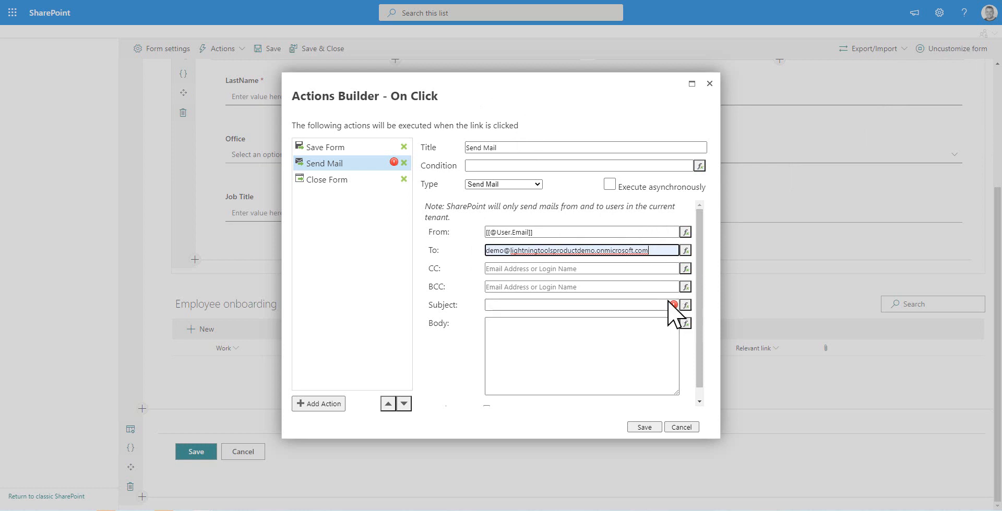
click(608, 304)
text(New Employe)
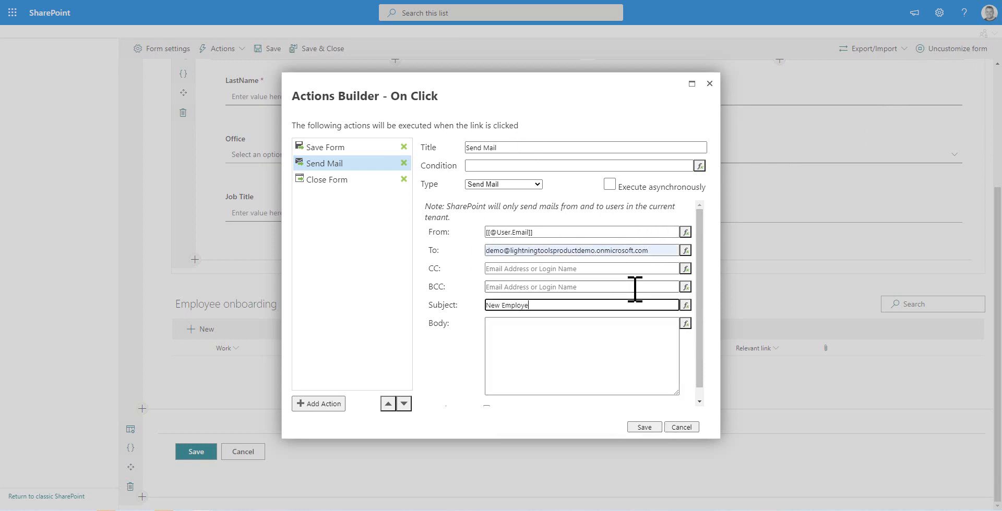
text(e Created)
click(600, 357)
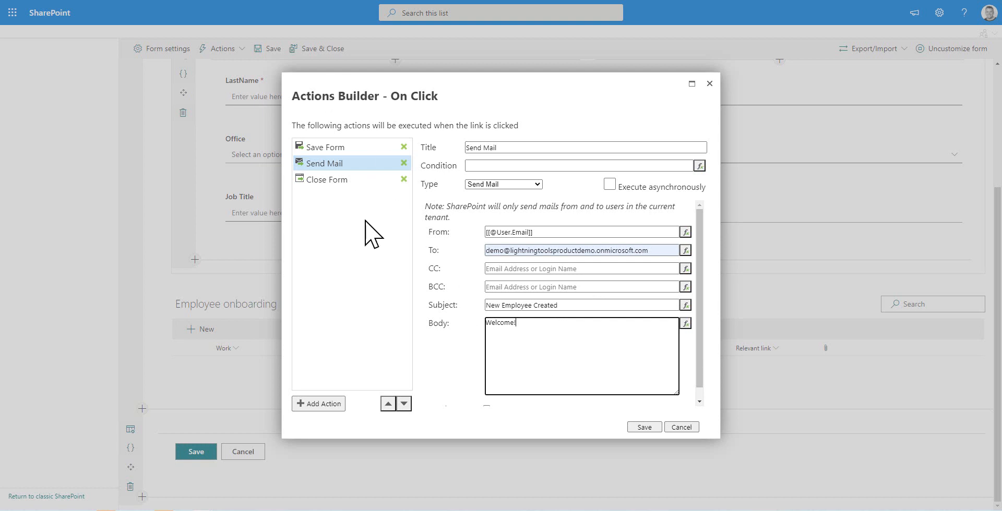
click(644, 427)
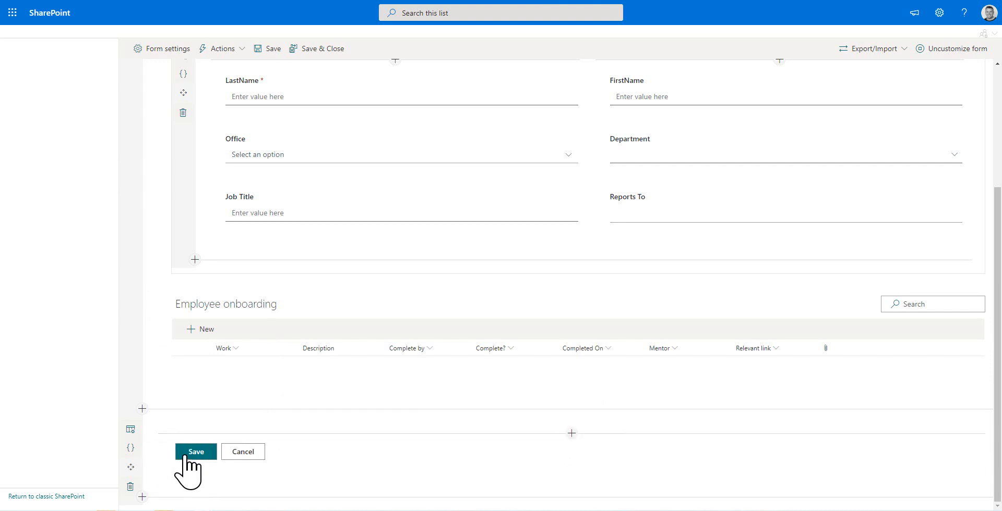
Review the Command Bar actions without changes, then save and close the form designer
scroll(336, 172, up, 3)
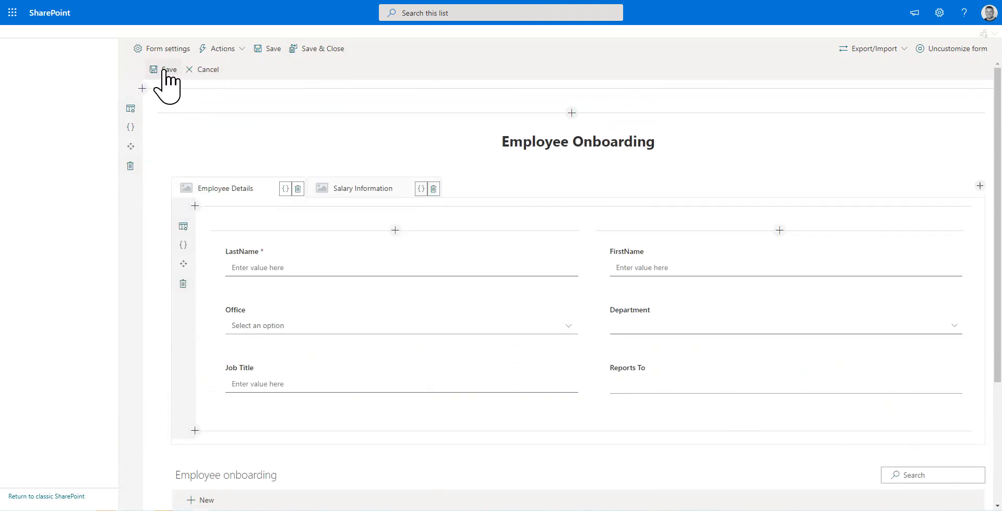
click(226, 49)
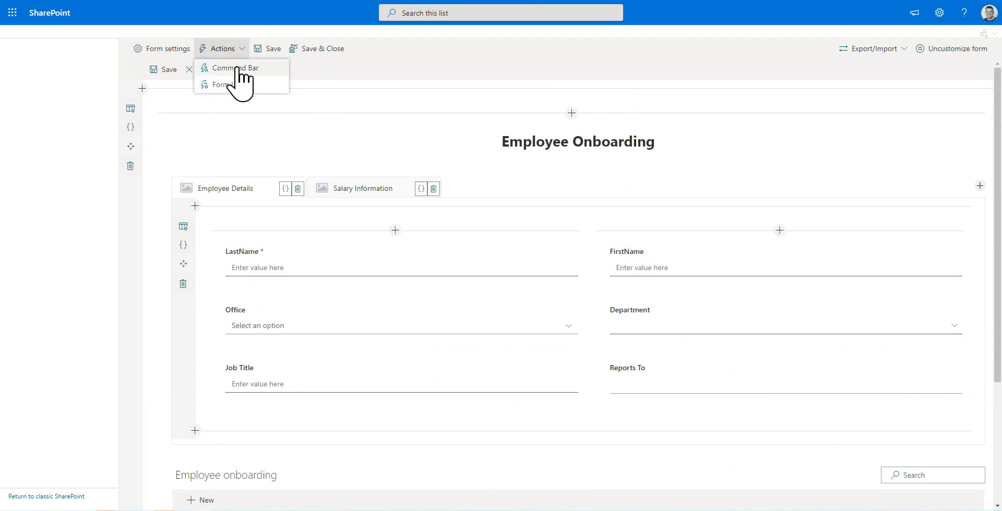
click(235, 68)
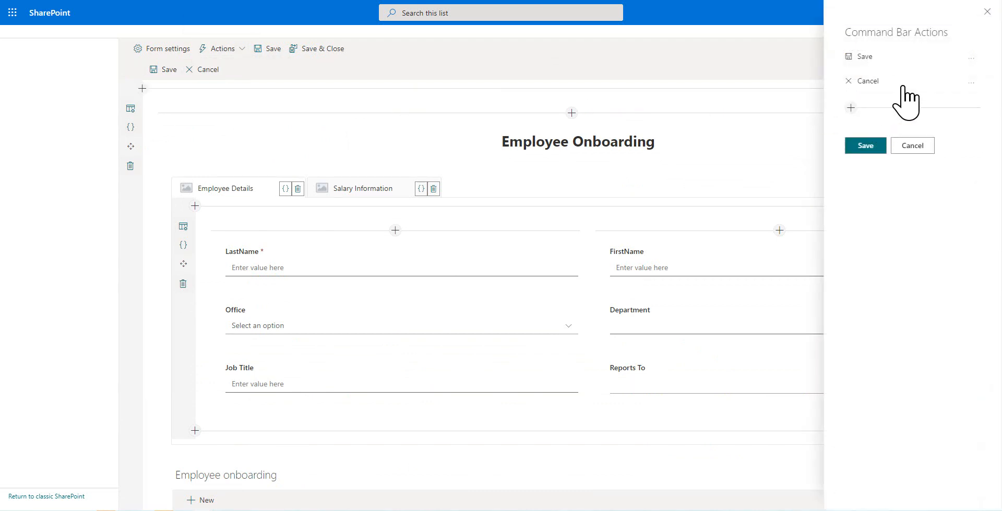
click(968, 82)
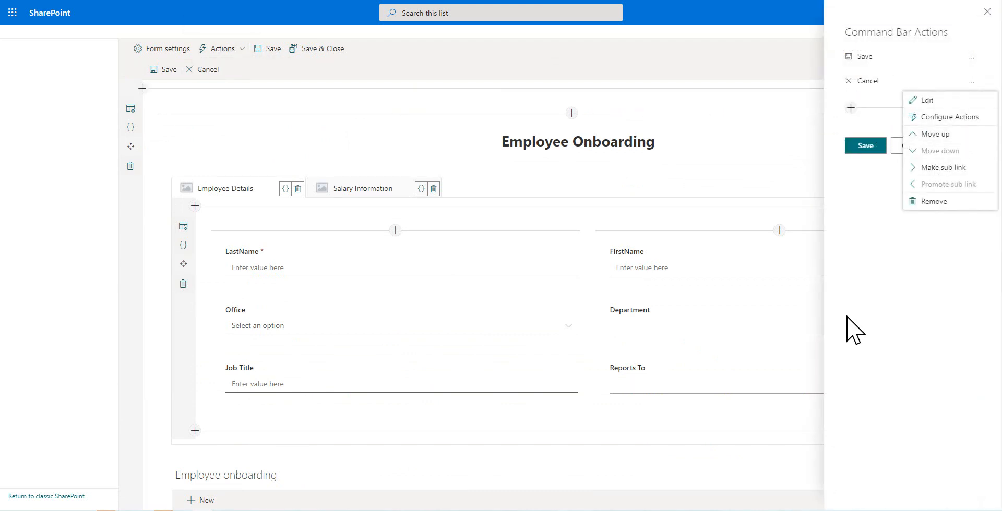
click(879, 275)
click(906, 146)
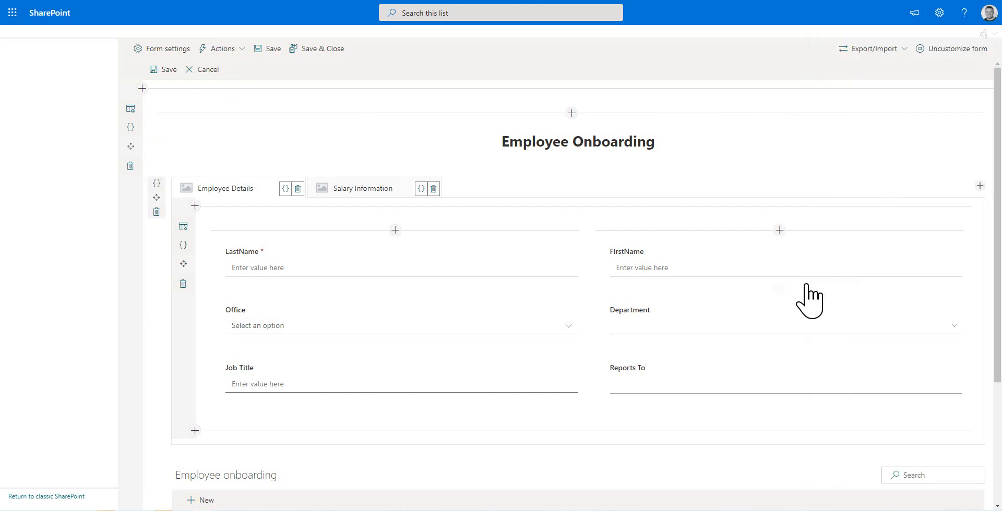
click(323, 48)
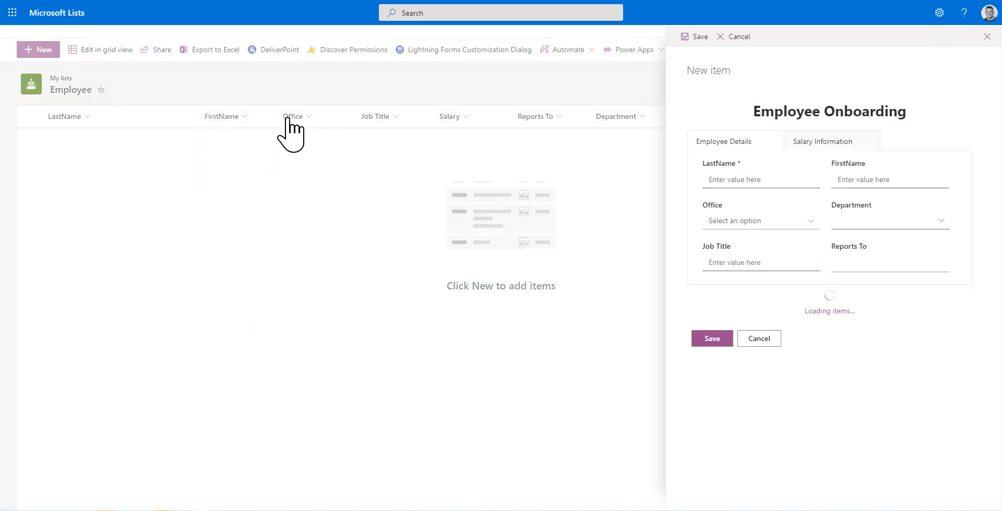
Enter the employee's last and first names, Office US and Department Technical Support
click(730, 179)
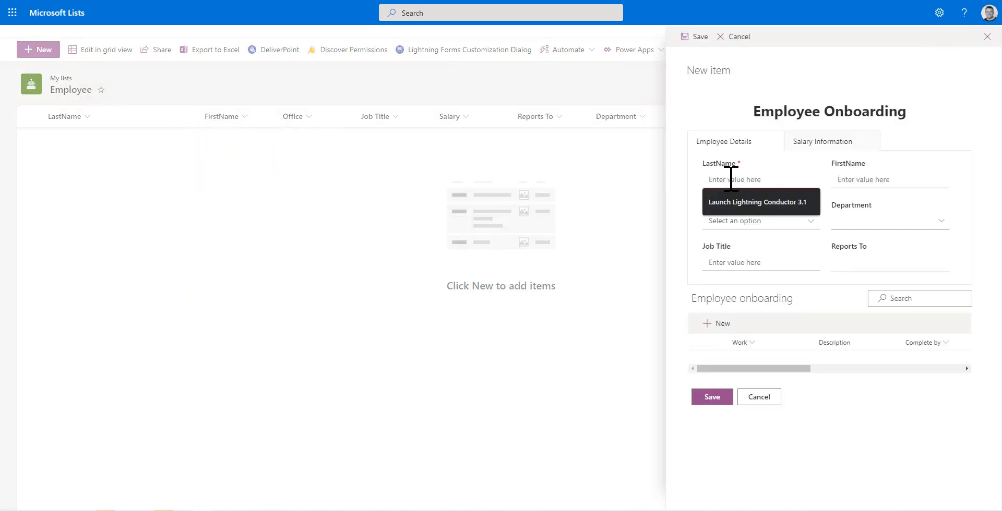
text(Lonsdale)
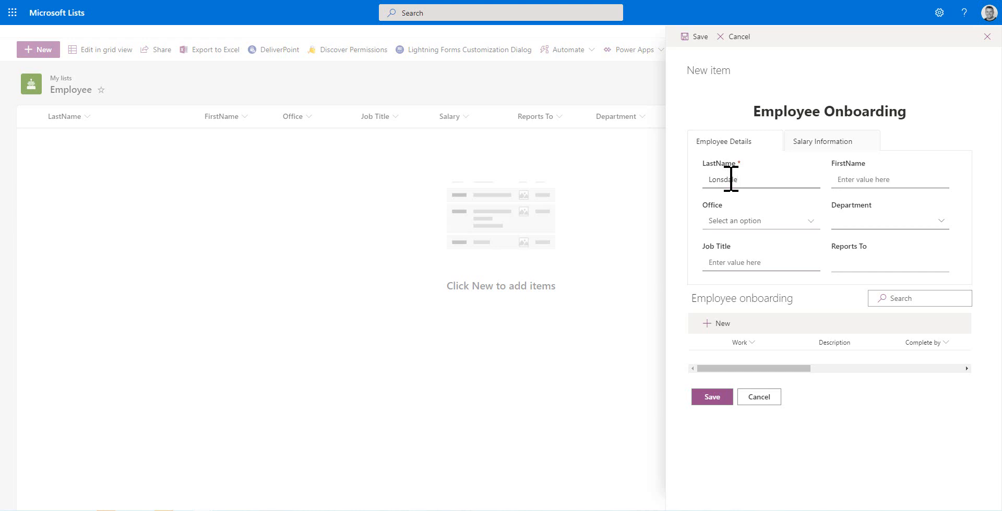
click(869, 179)
text(Brett)
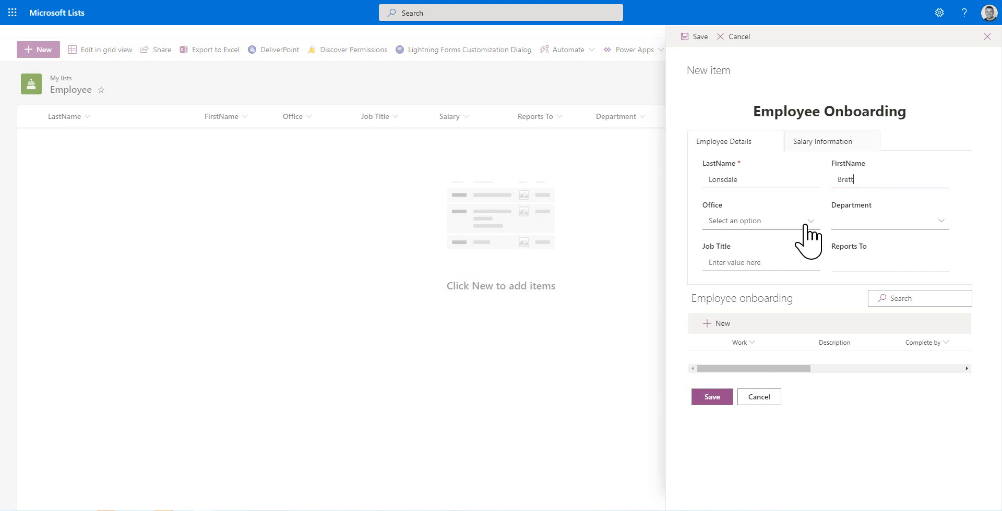
click(803, 222)
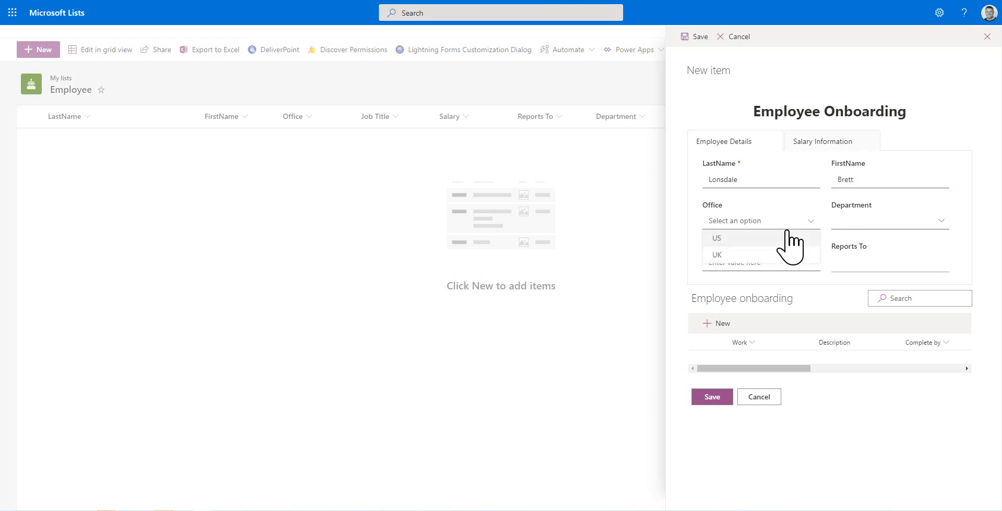
click(757, 257)
click(942, 220)
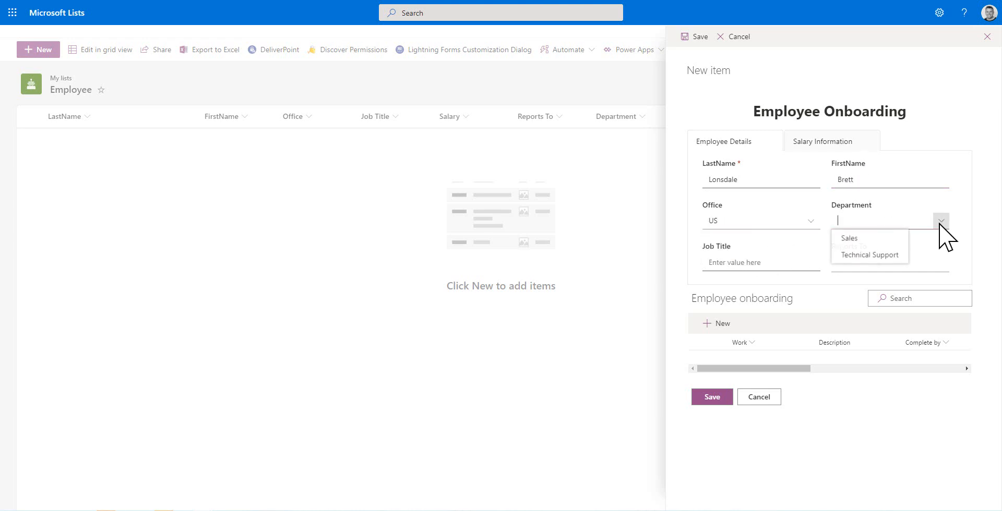
click(873, 253)
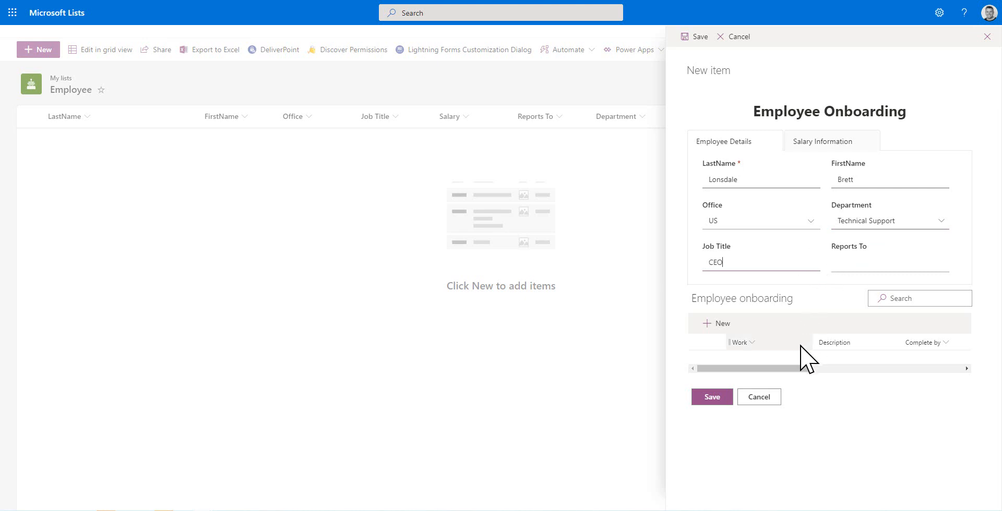
Add an 'Order Laptop' onboarding task completed 9/18/2020, then save the employee
click(718, 324)
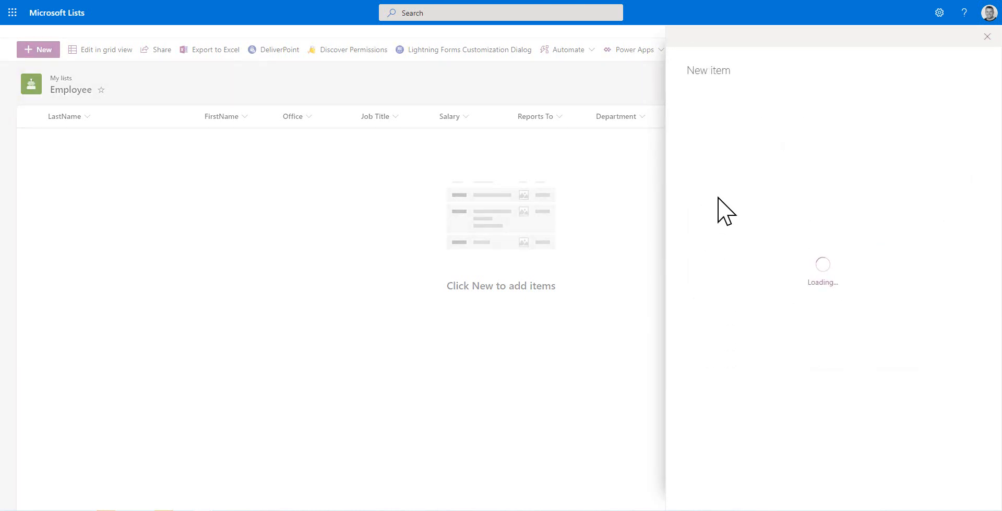
click(707, 116)
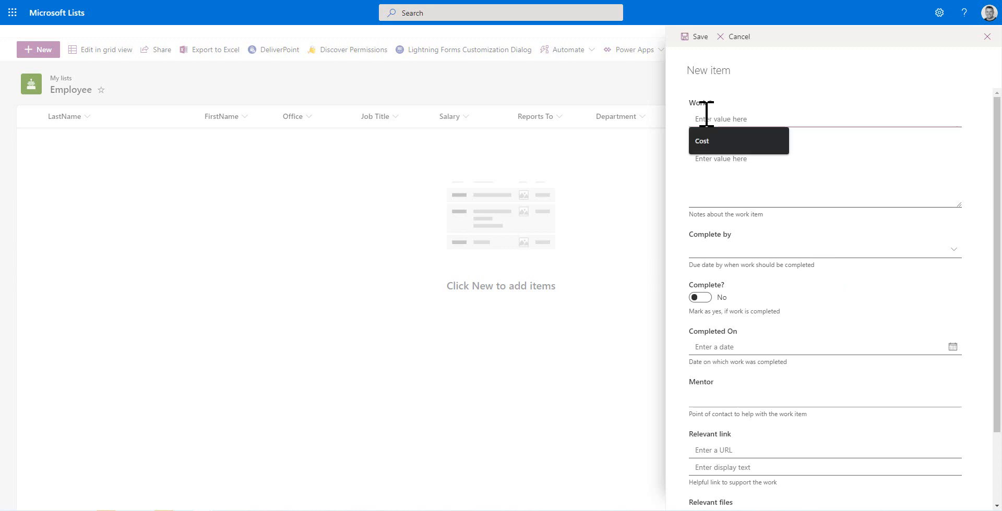
text(Order Laptop)
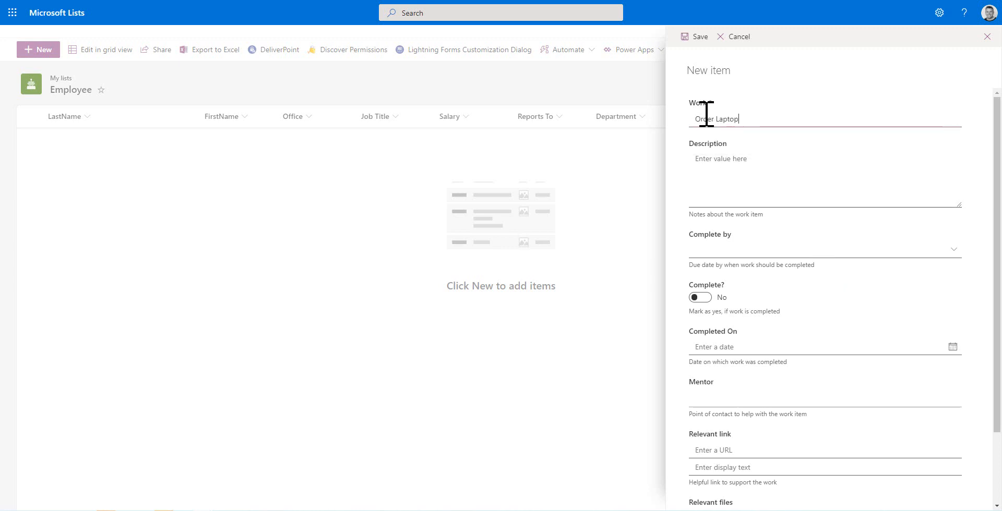
click(747, 197)
scroll(740, 293, down, 3)
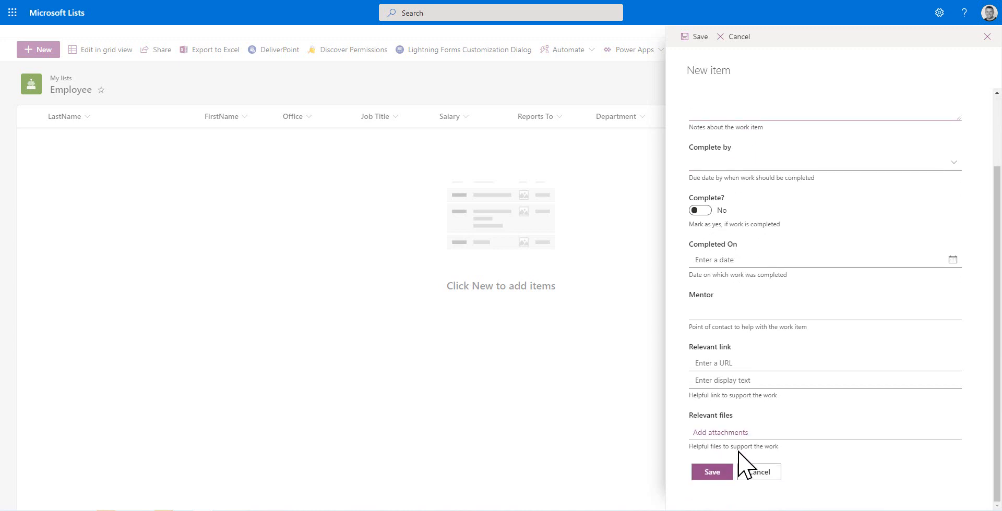
click(953, 261)
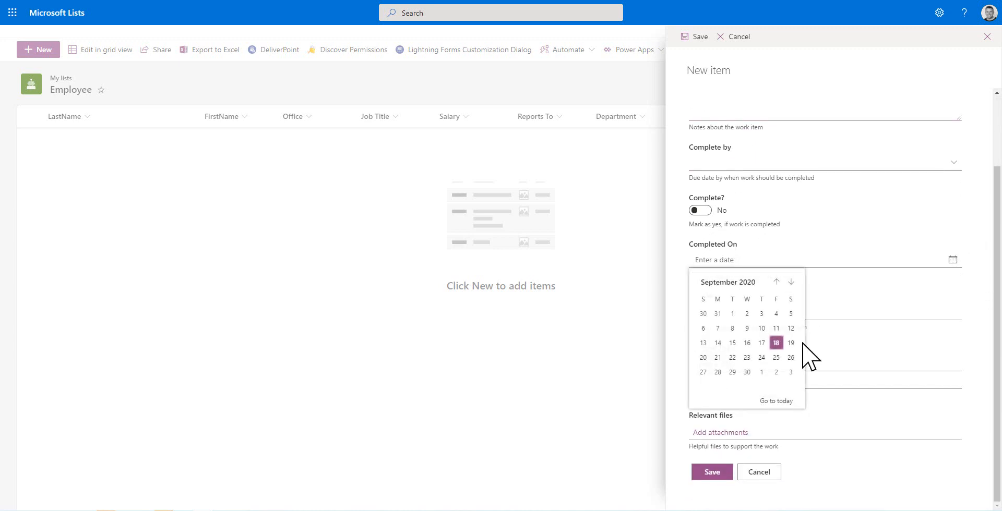
click(773, 340)
click(719, 473)
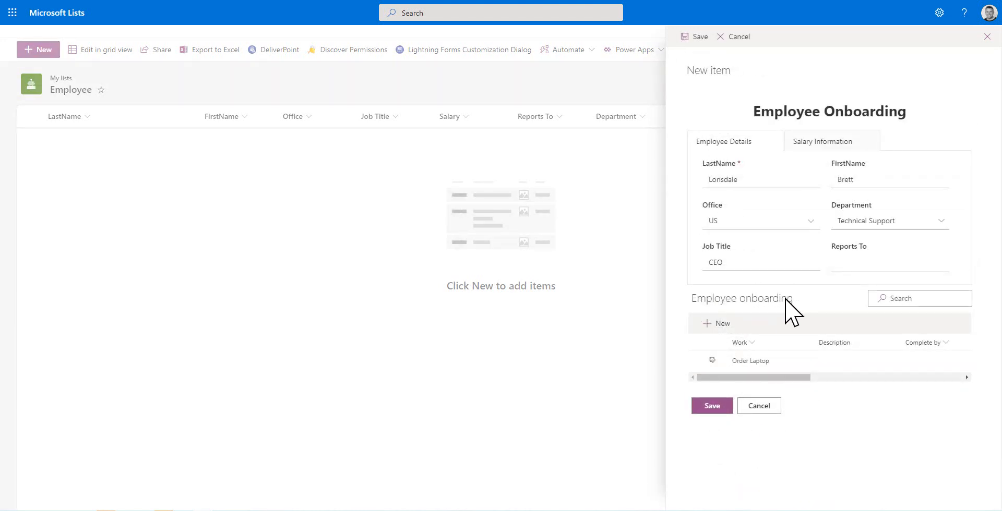
click(711, 407)
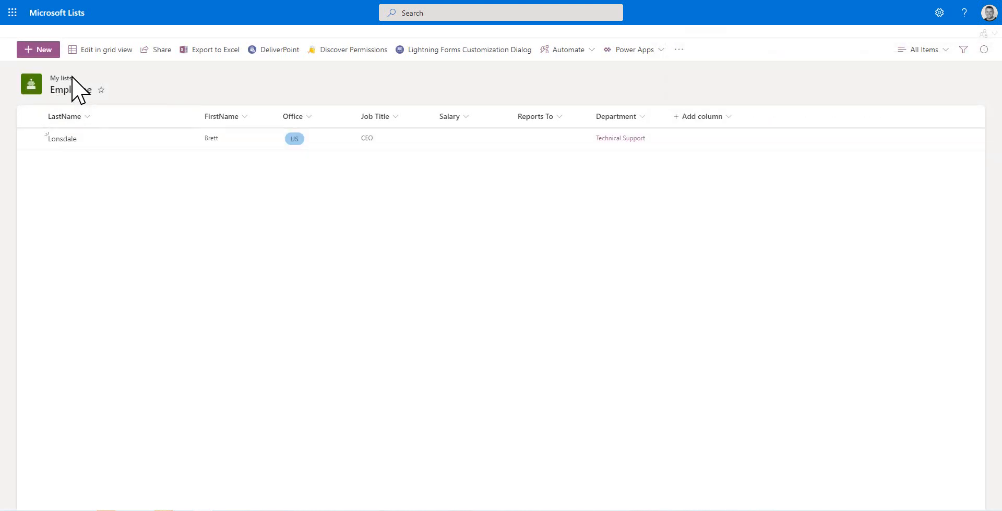
Return to the Lists home page and open the Employee onboarding list
click(39, 14)
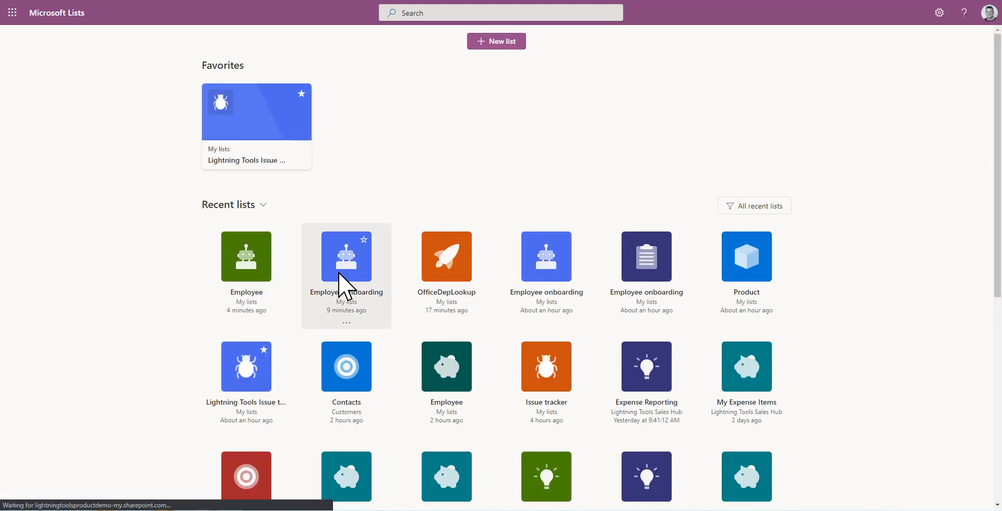
click(346, 290)
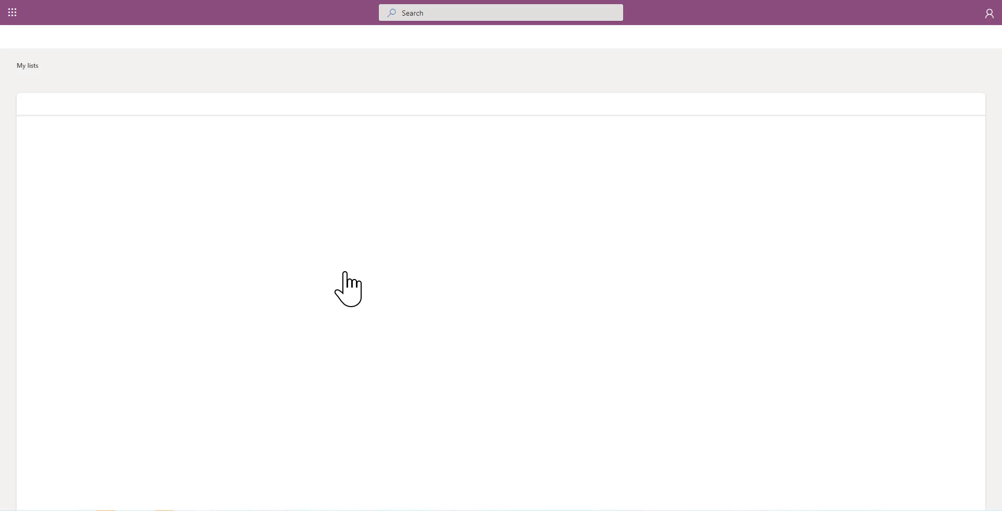